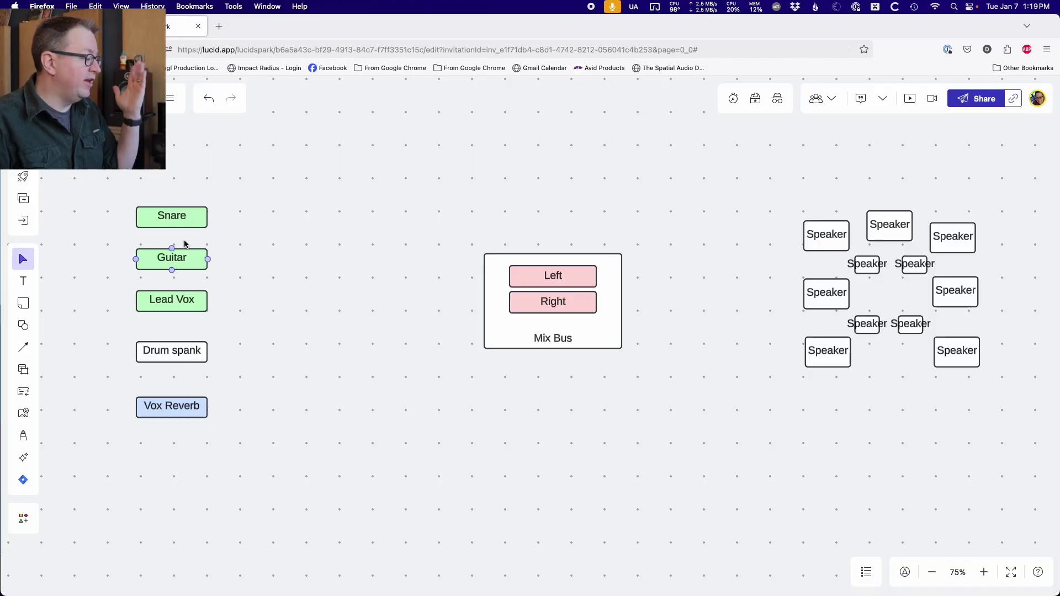
- Add a small Panner box beside the Snare track and copy it beside each track down to Vox Reverb
click(148, 211)
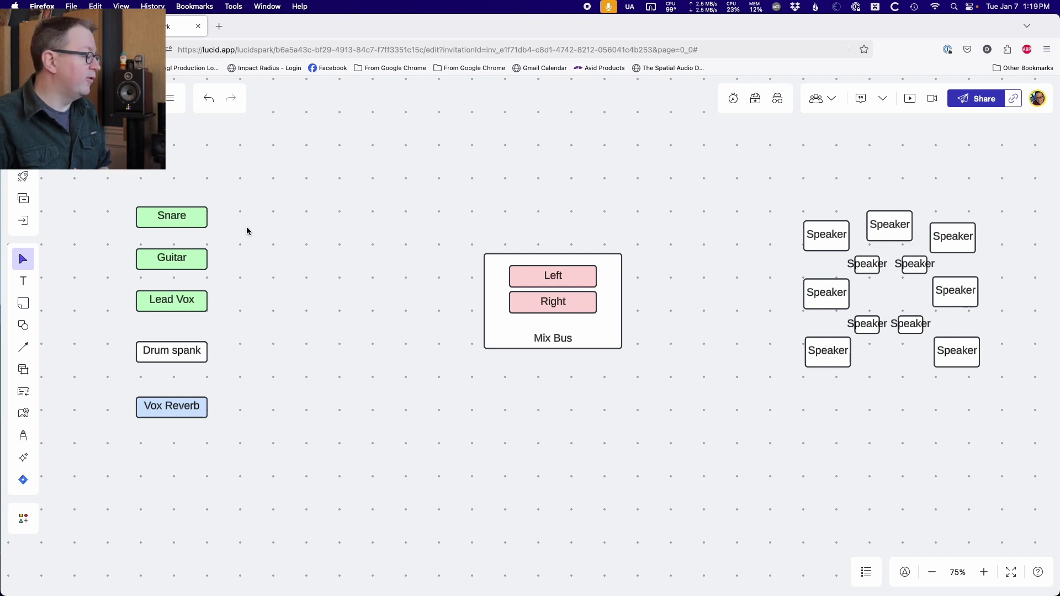
click(24, 325)
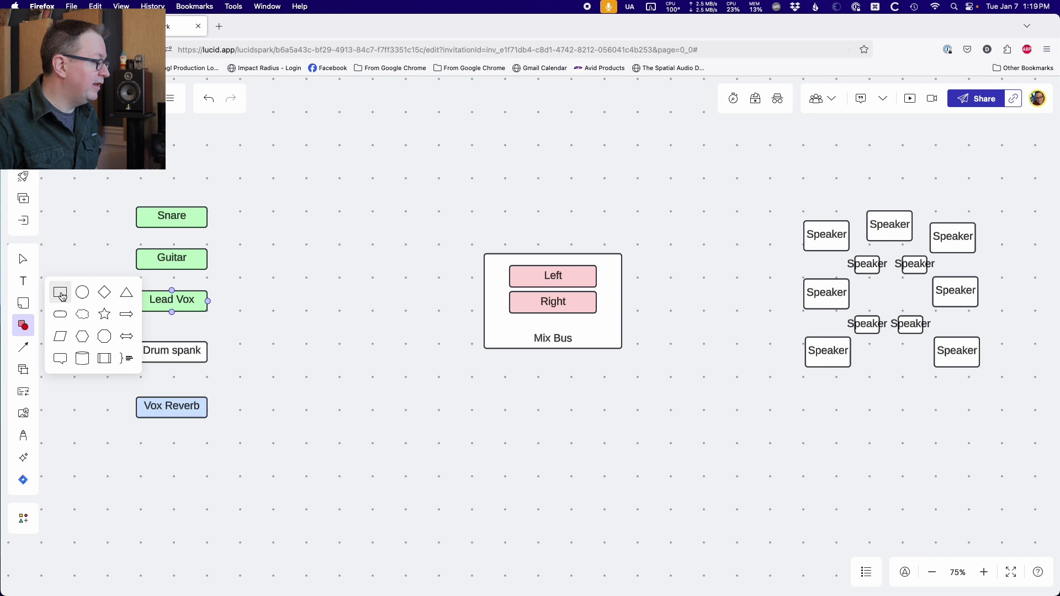
drag(60, 292, 285, 212)
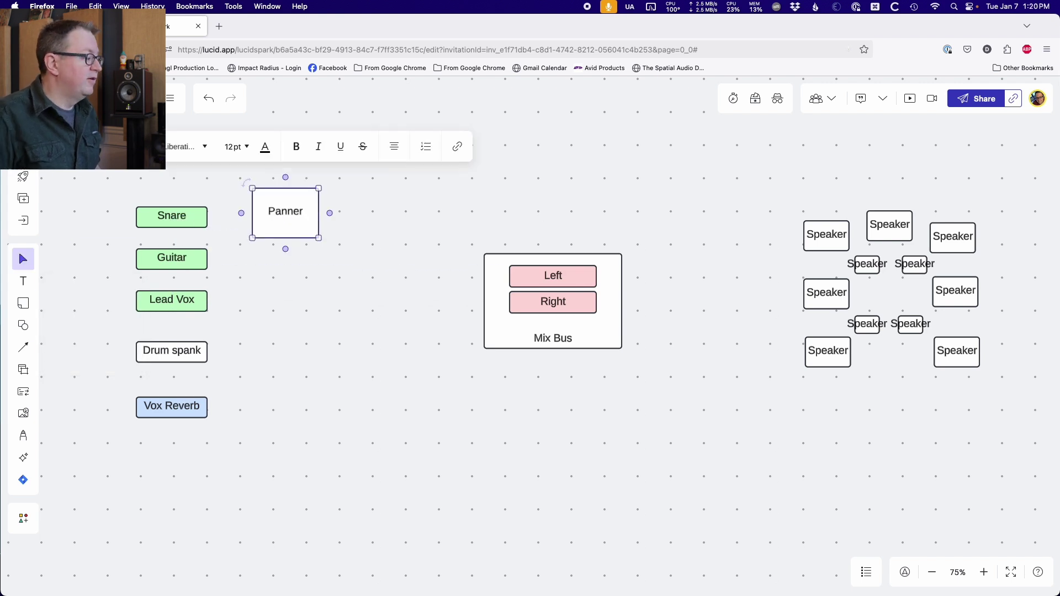
click(336, 220)
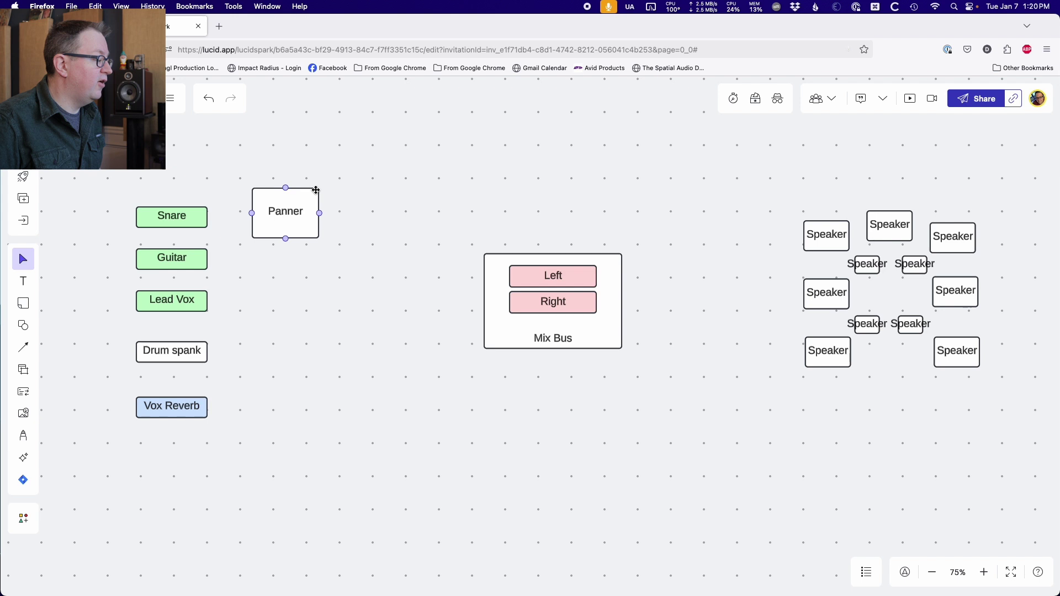
click(315, 232)
drag(319, 238, 278, 215)
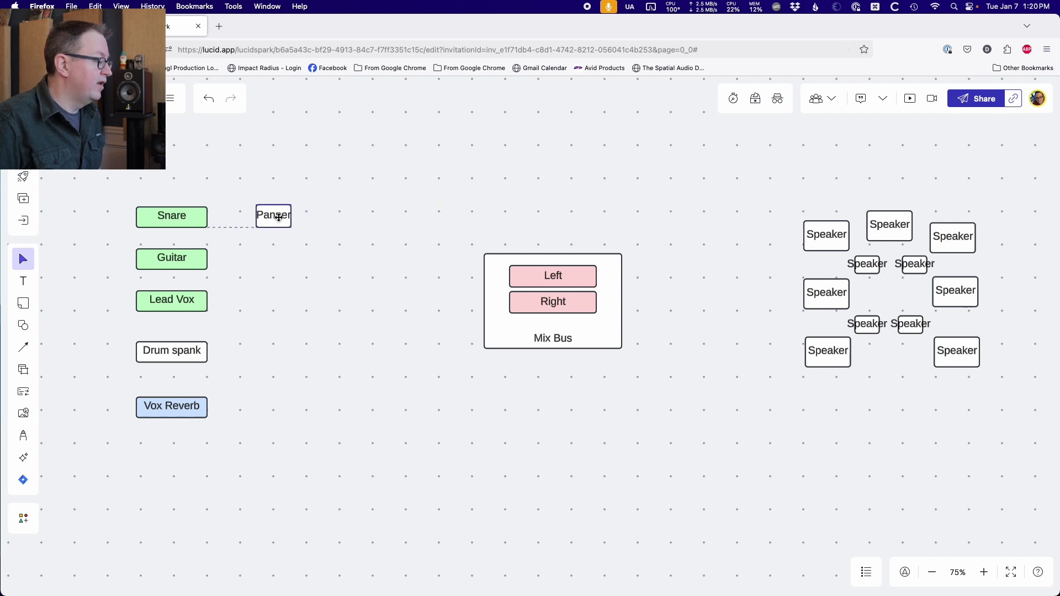
key(super+z)
drag(312, 254, 272, 252)
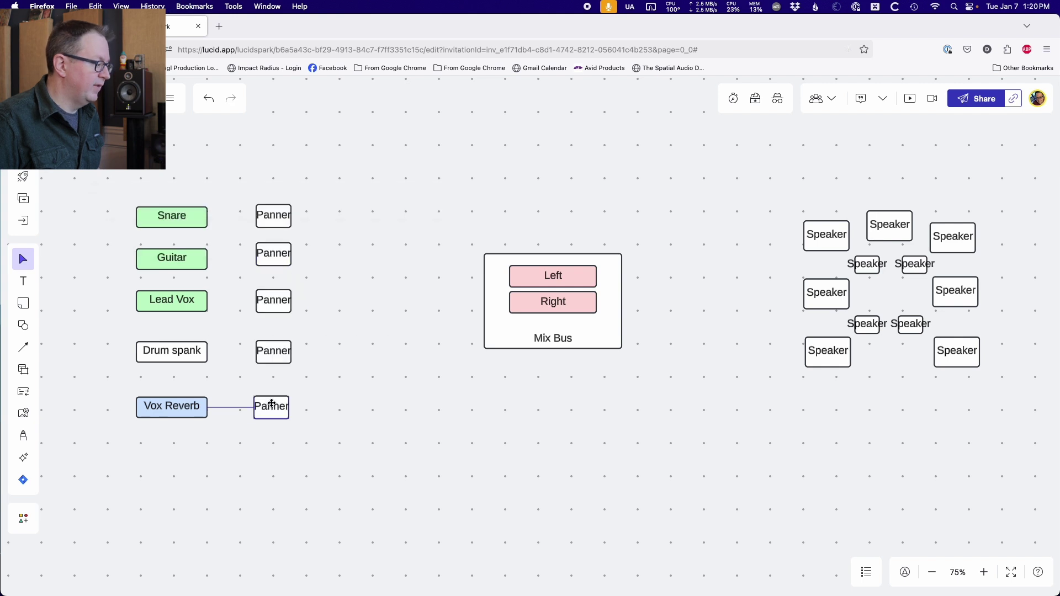
drag(271, 404, 271, 404)
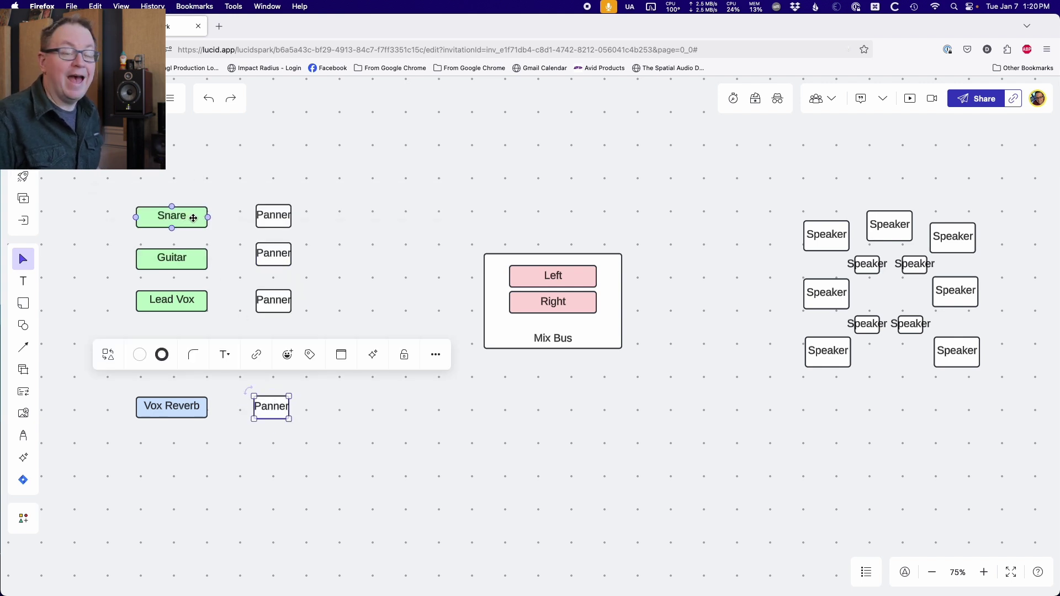
- Draw arrows from the Snare, Guitar, Lead Vox and Vox Reverb tracks to their Panners
drag(208, 218, 256, 217)
drag(208, 259, 256, 253)
drag(207, 300, 256, 301)
key(Escape)
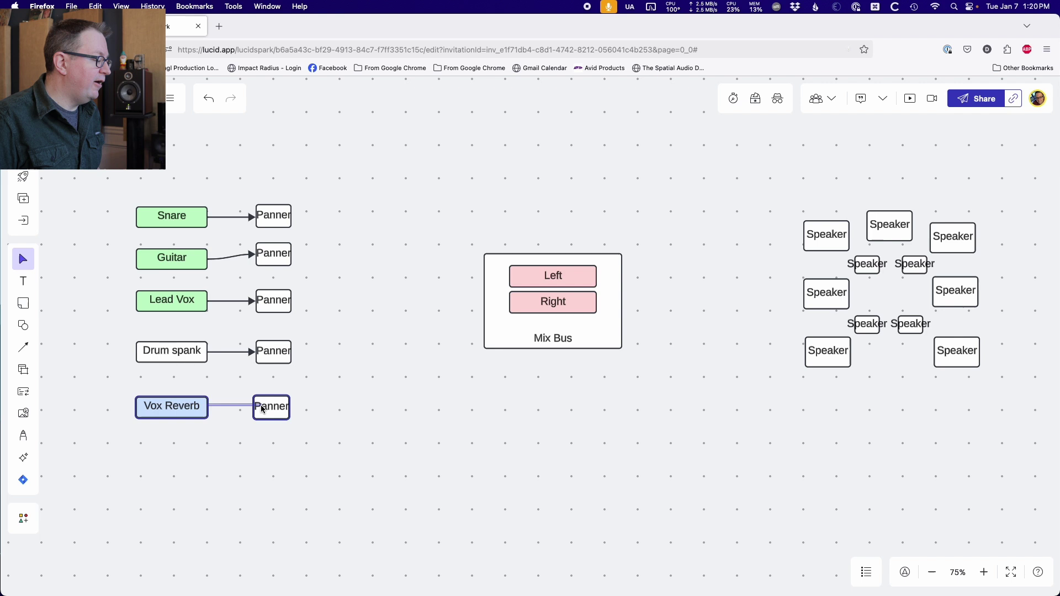
click(196, 408)
drag(209, 407, 253, 408)
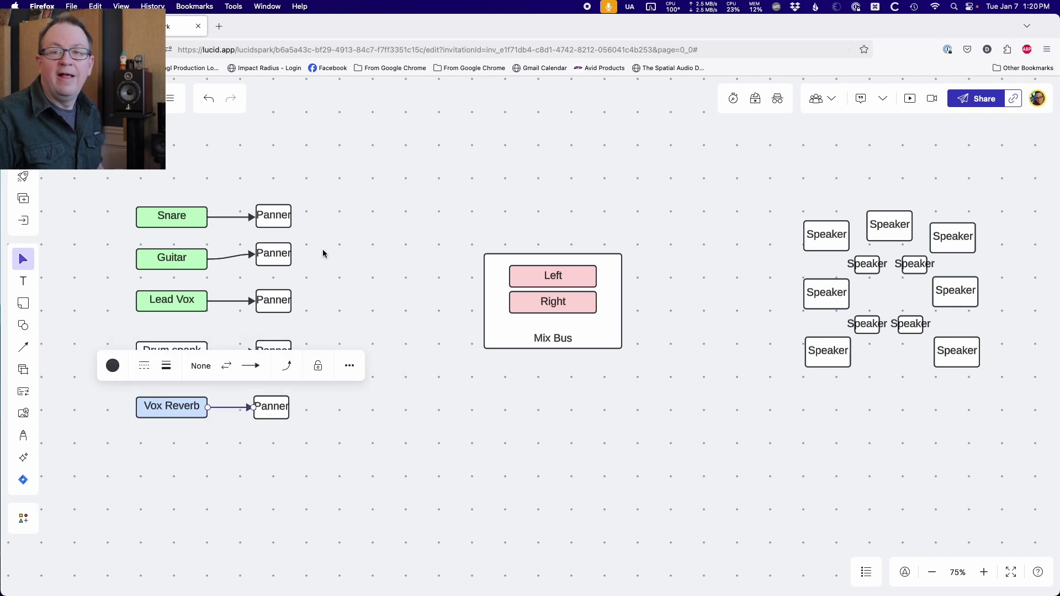
click(347, 264)
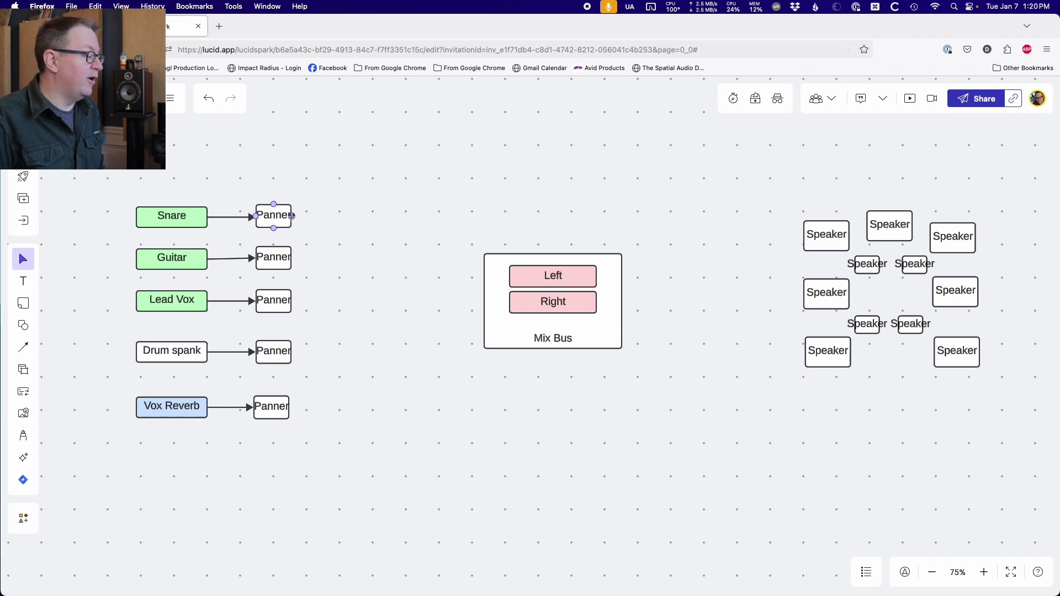
- Connect the Snare Panner to both Left and Right in the Mix Bus
drag(410, 269, 306, 228)
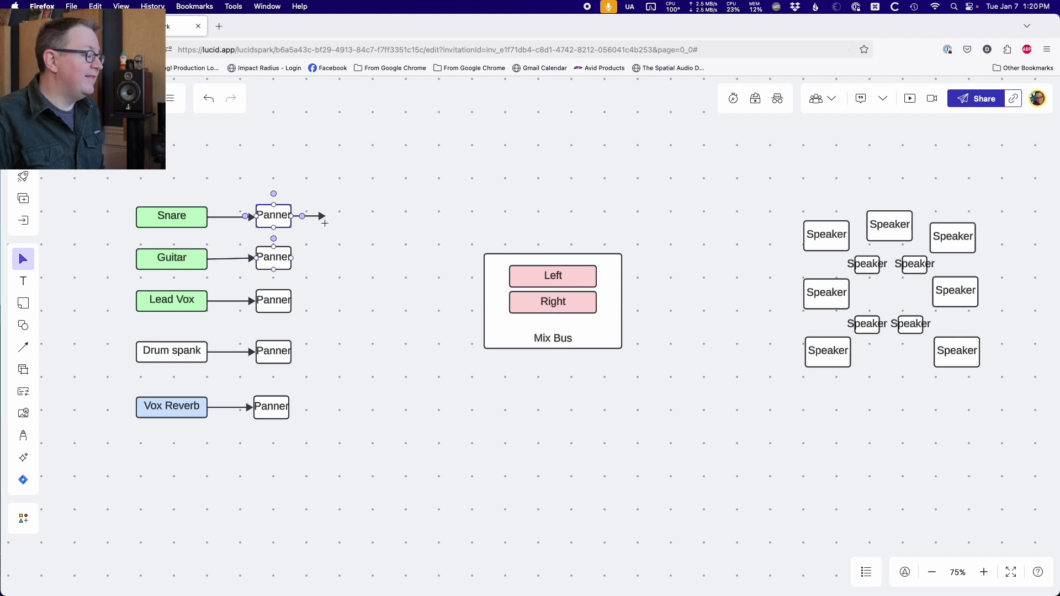
drag(340, 220, 369, 243)
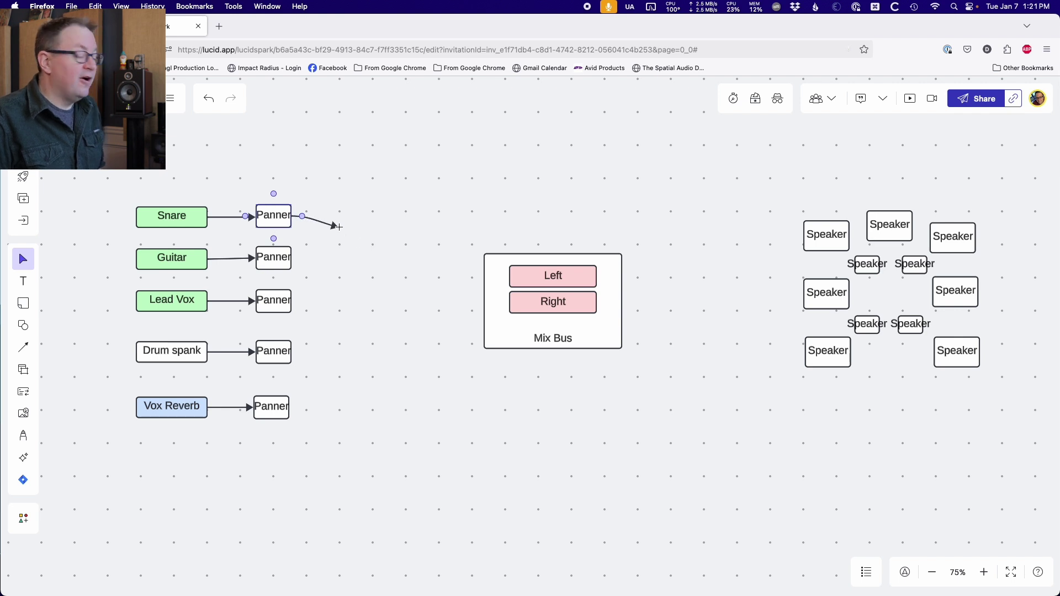
drag(339, 226, 508, 276)
drag(293, 217, 510, 301)
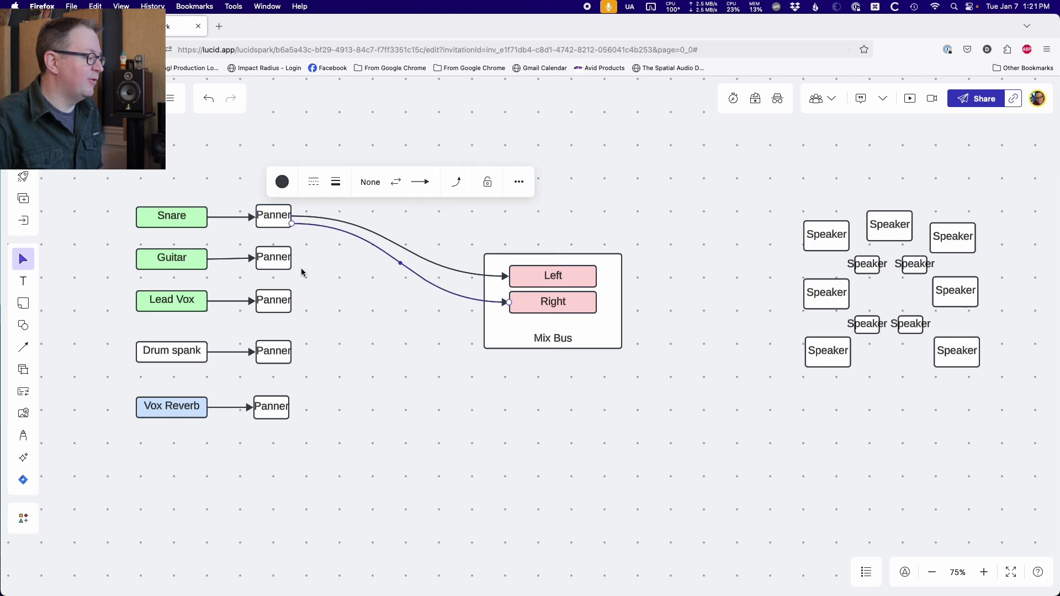
- Connect the Guitar Panner to Left, and the Lead Vox Panner to Left and Right
drag(293, 262, 506, 282)
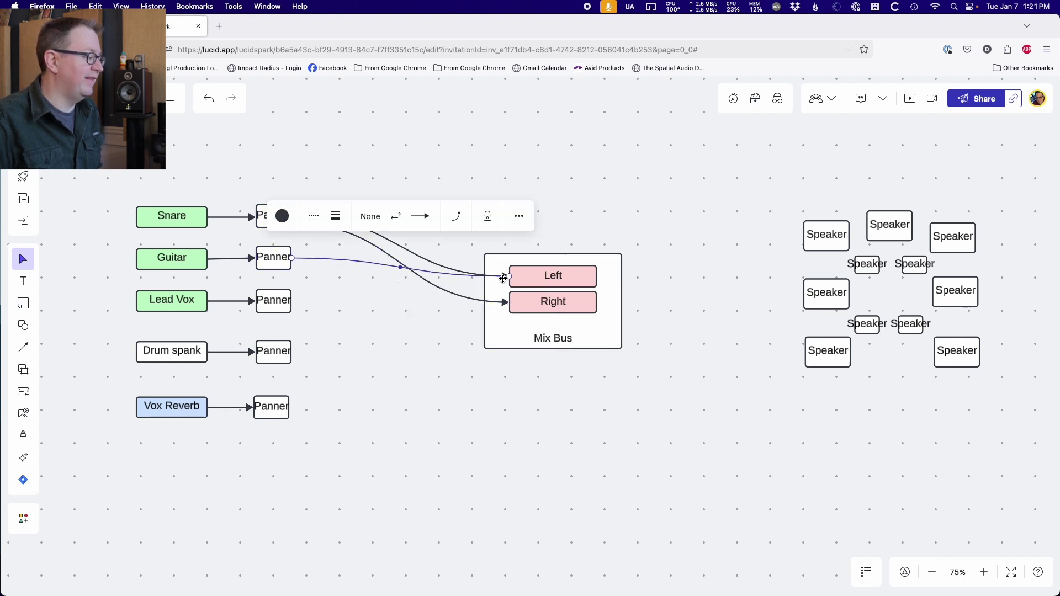
drag(293, 300, 507, 277)
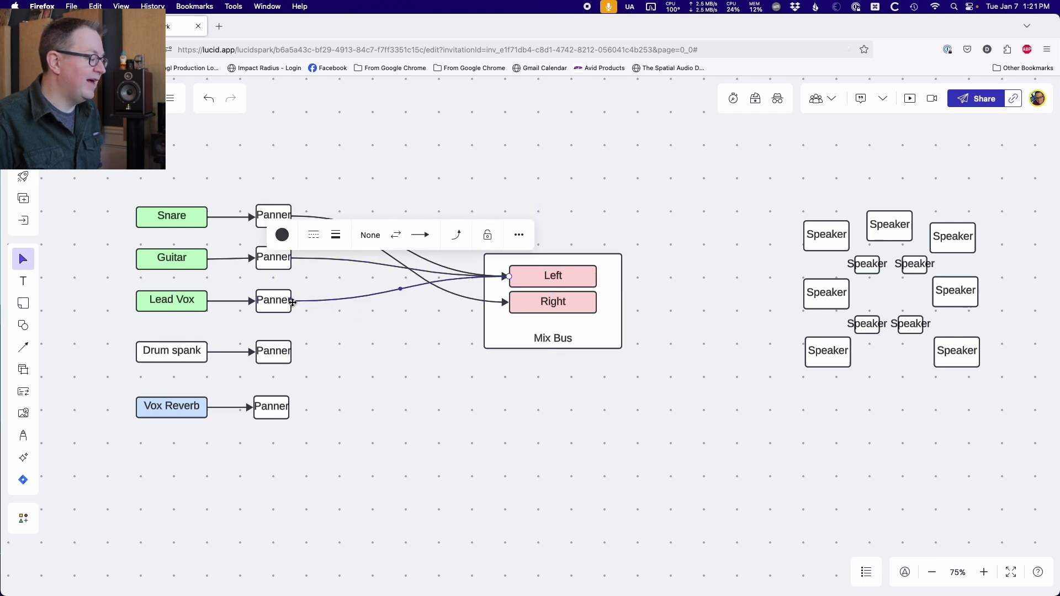
drag(293, 302, 390, 314)
drag(484, 308, 507, 303)
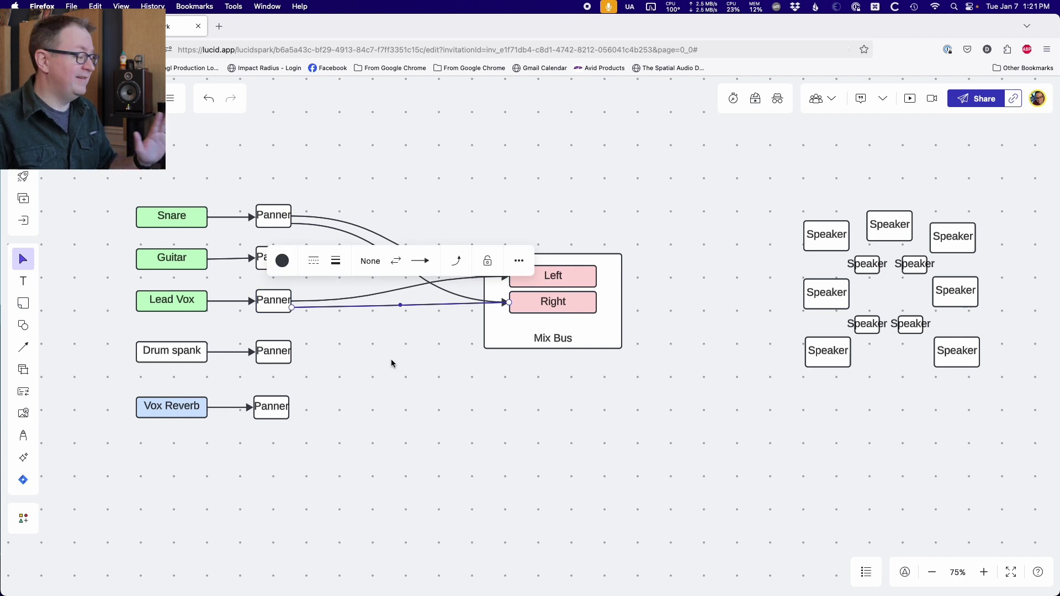
click(367, 348)
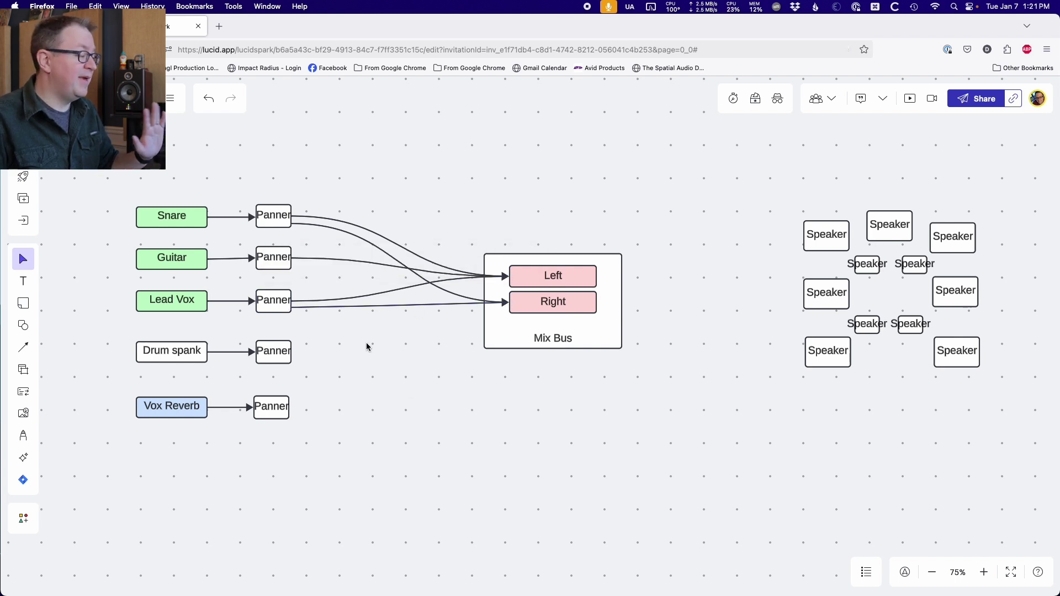
click(171, 206)
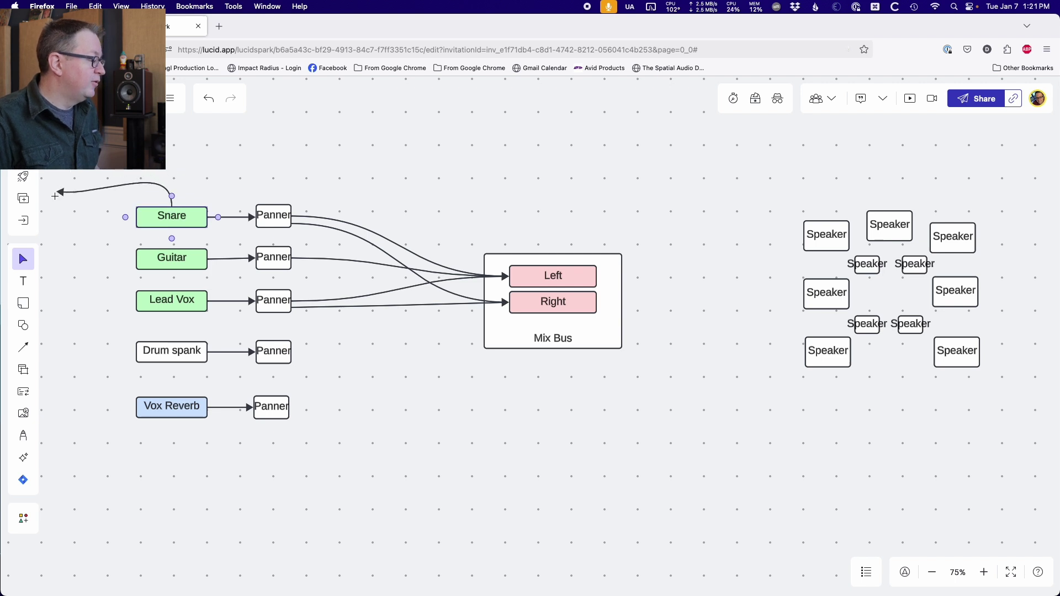
- Draw a left-bowed arrow from Snare to Drum spank, then an arrow from Lead Vox to Vox Reverb
drag(55, 195, 136, 352)
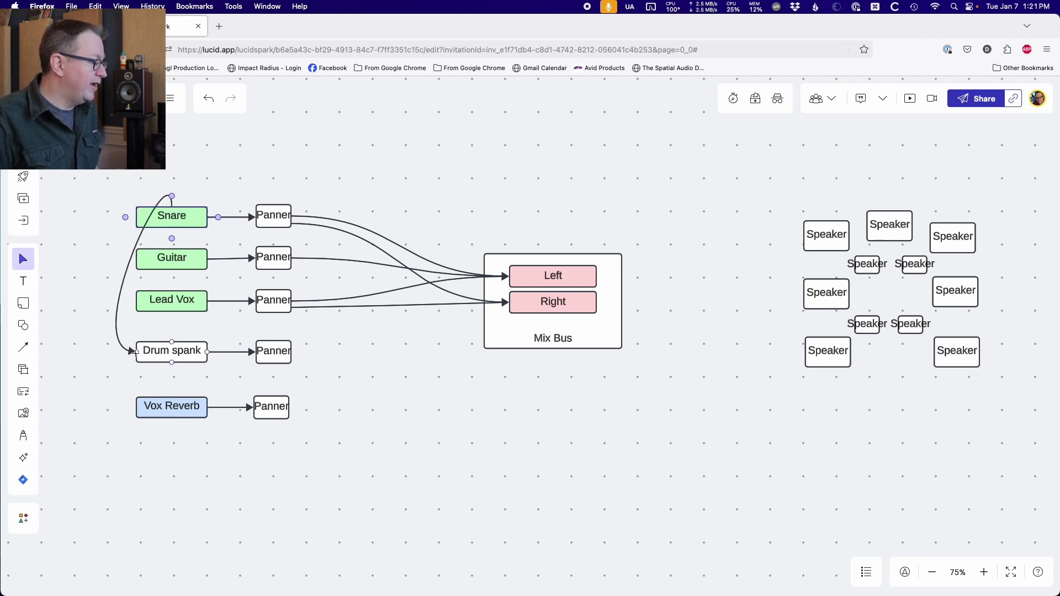
drag(131, 257, 86, 208)
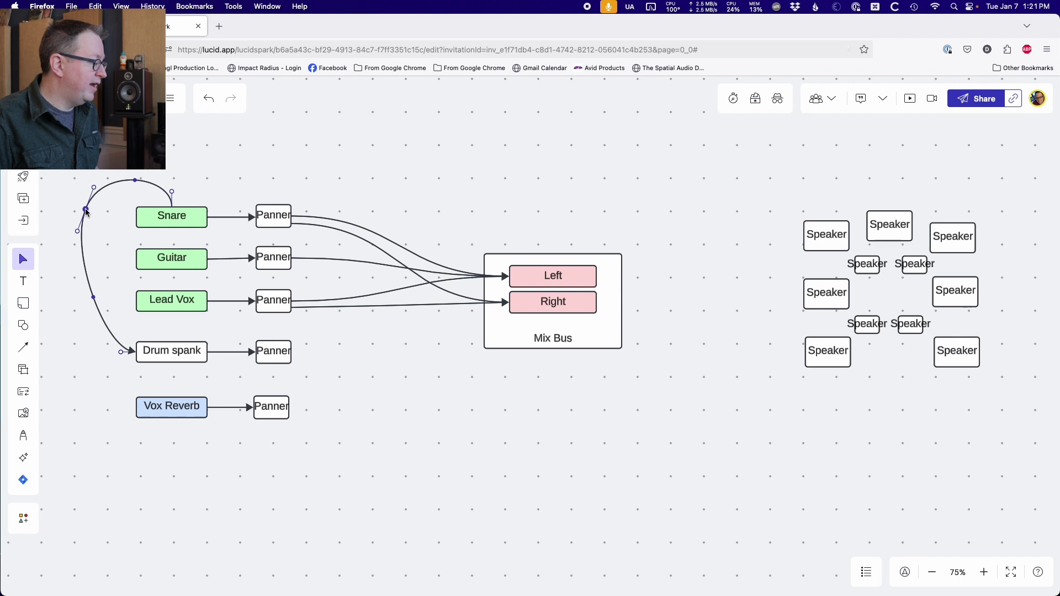
click(172, 291)
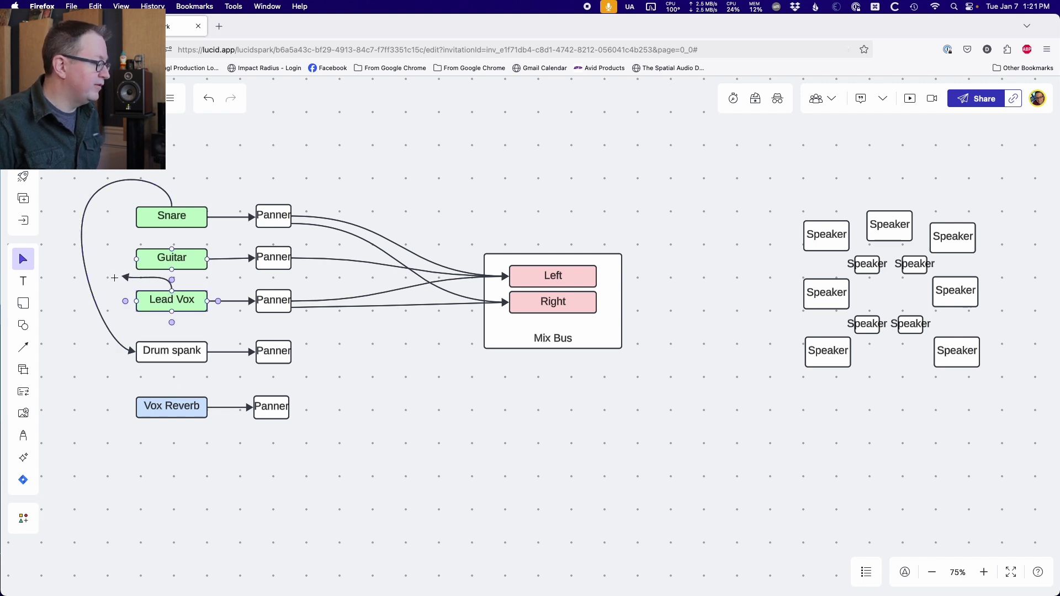
drag(115, 277, 144, 412)
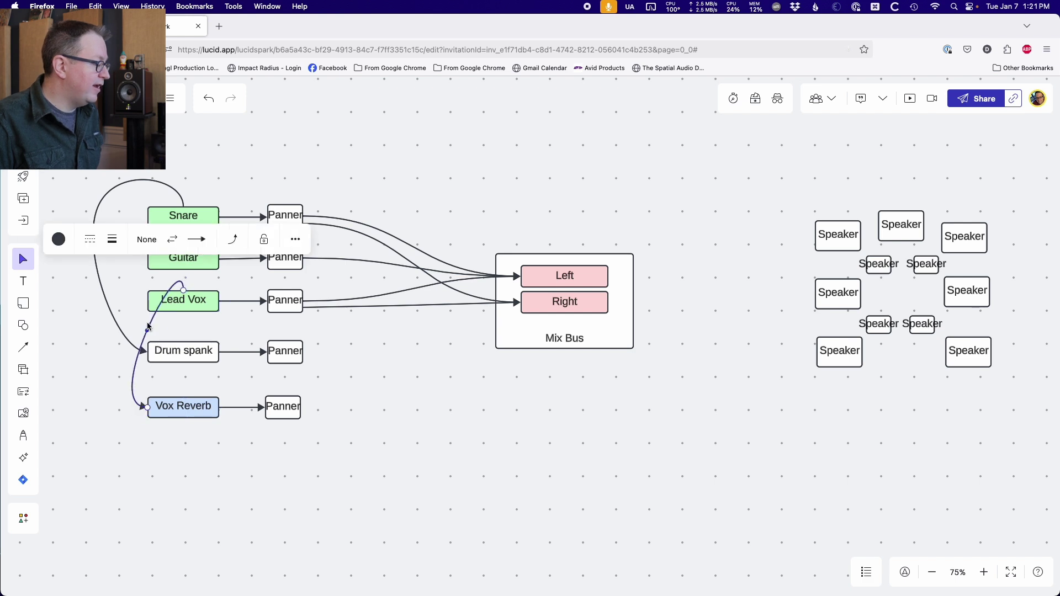
- Curve the Lead Vox arrow left; connect Drum spank Panner to Left/Right and Vox Reverb Panner to Right
drag(147, 330, 92, 322)
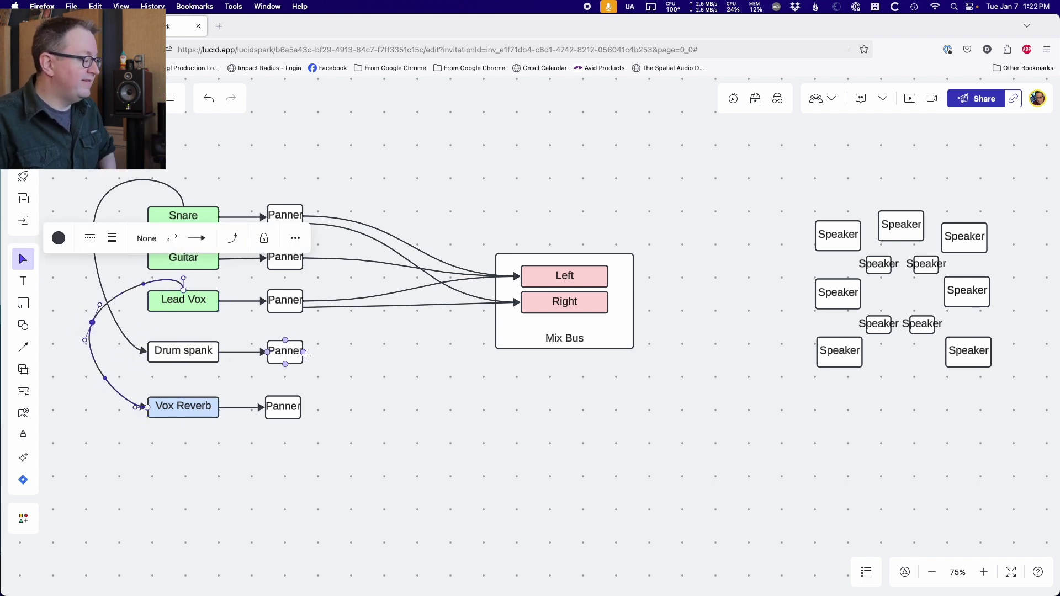
drag(305, 352, 526, 275)
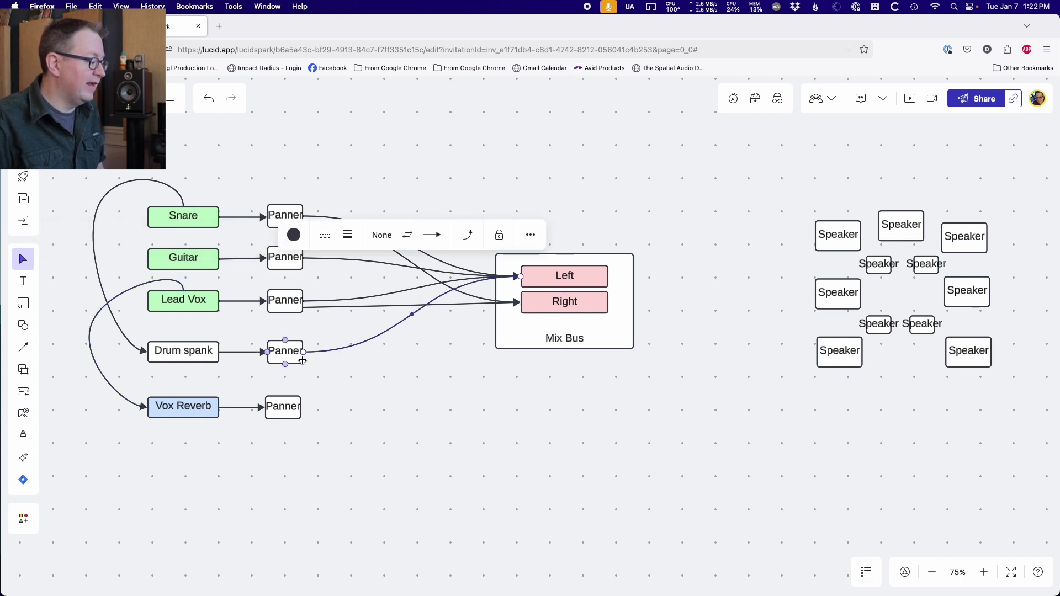
drag(302, 353, 528, 294)
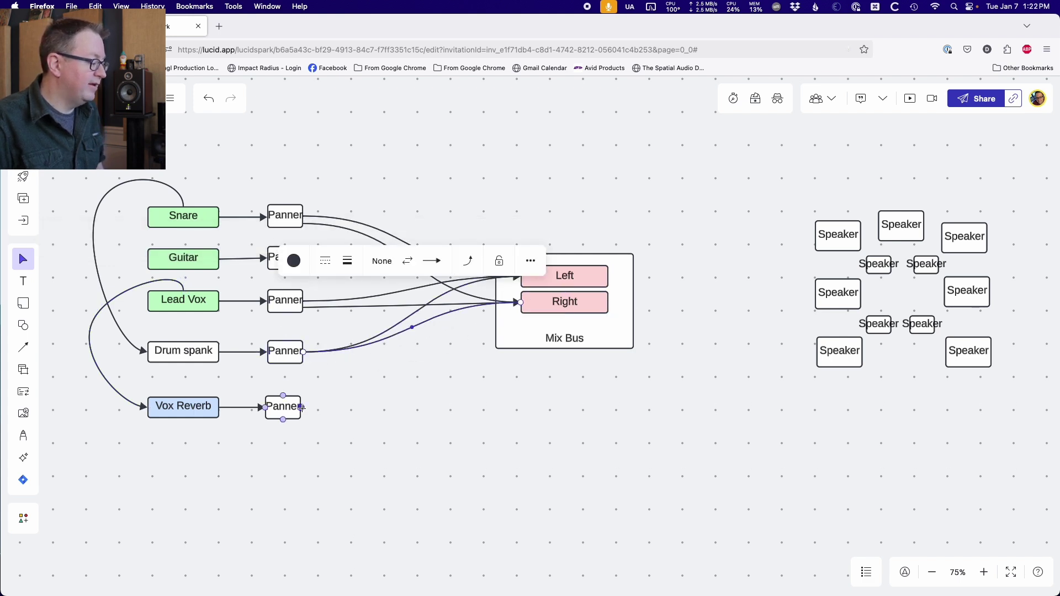
drag(302, 408, 531, 313)
click(478, 467)
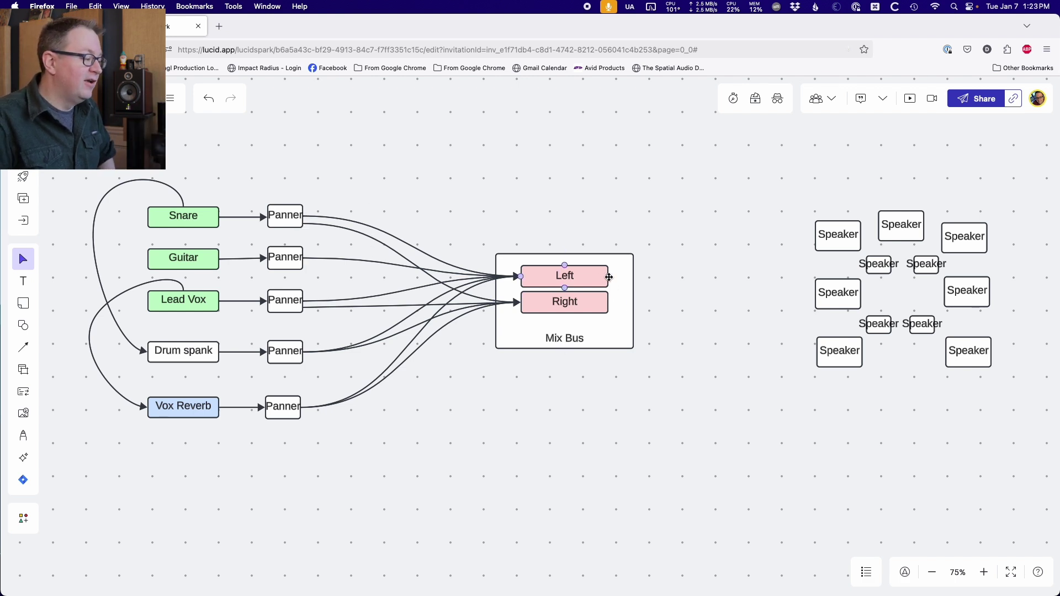
- Link Mix Bus Left to the top-left Speaker and Right to the upper-right Speaker in a wide loop
click(580, 285)
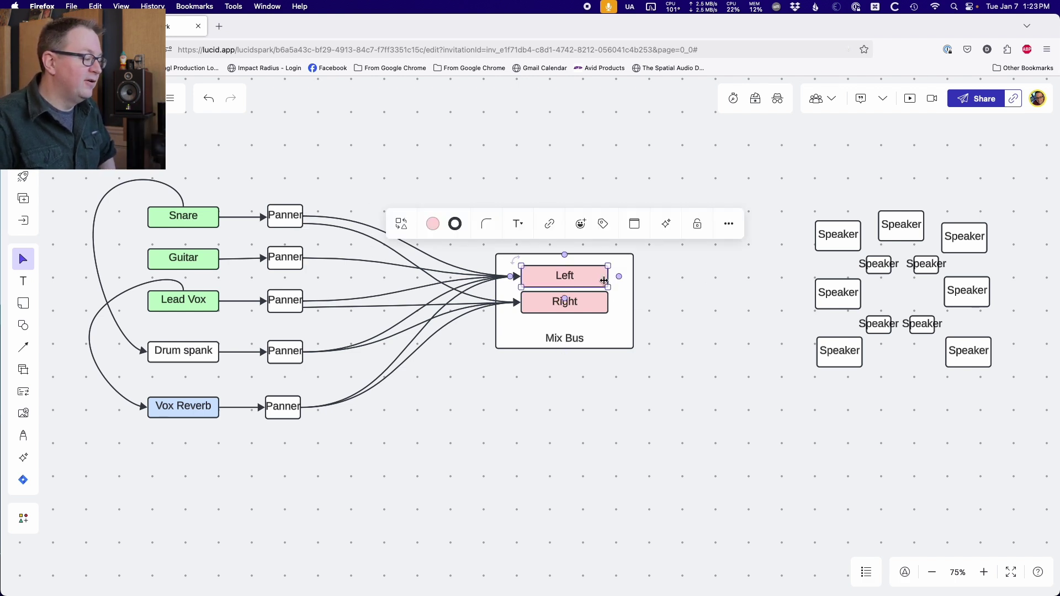
drag(619, 276, 837, 221)
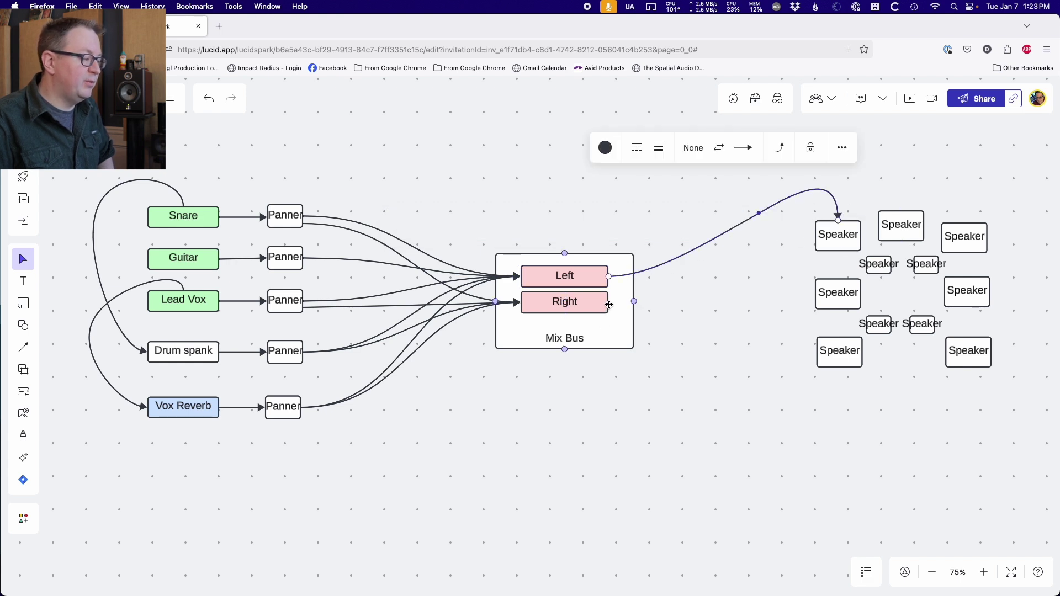
drag(610, 304, 964, 221)
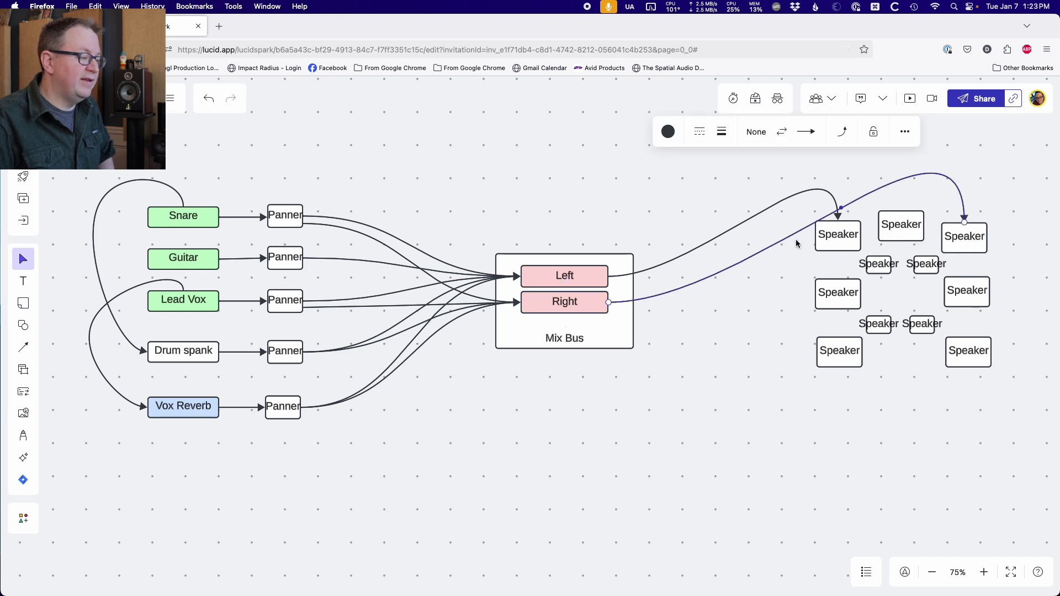
drag(838, 214, 961, 421)
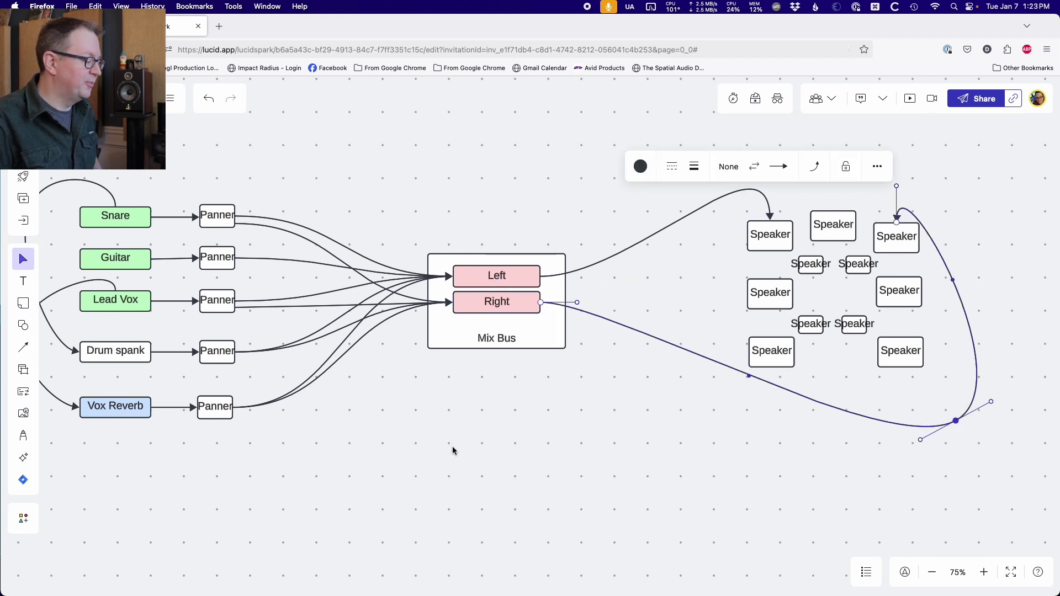
scroll(458, 449, left, 3)
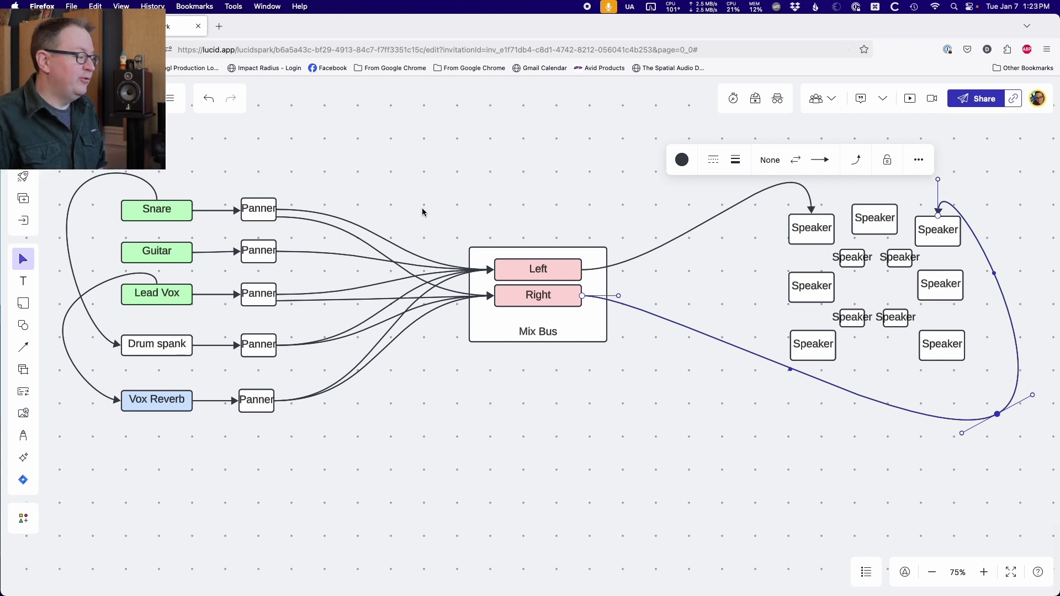
drag(403, 155, 675, 410)
- Delete the Mix Bus group and draw an arrow from the renderer screenshot's right side to the Speaker frame
key(BackSpace)
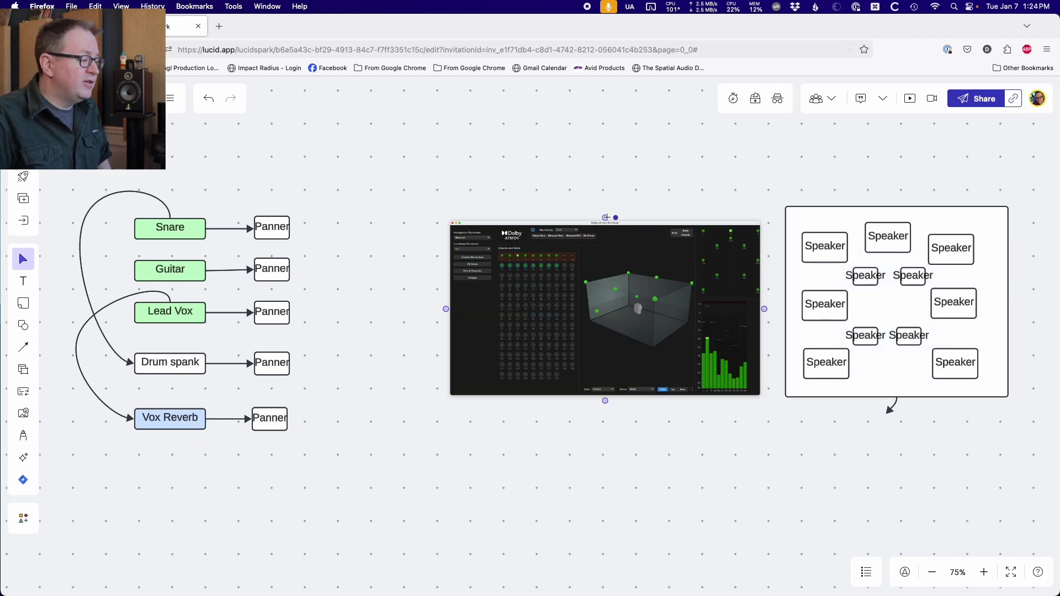
drag(605, 217, 896, 206)
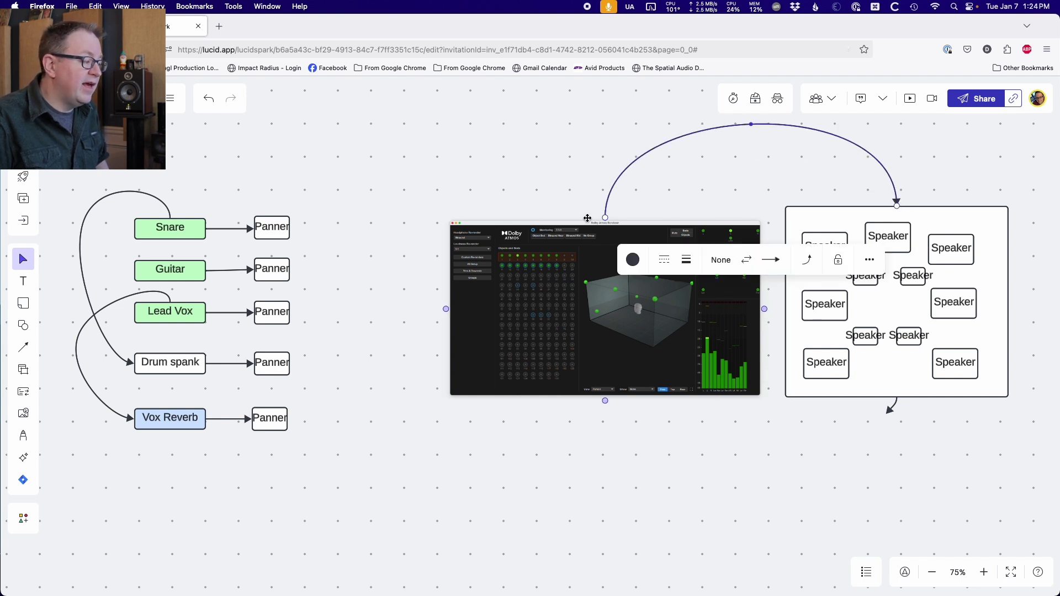
drag(605, 219, 783, 167)
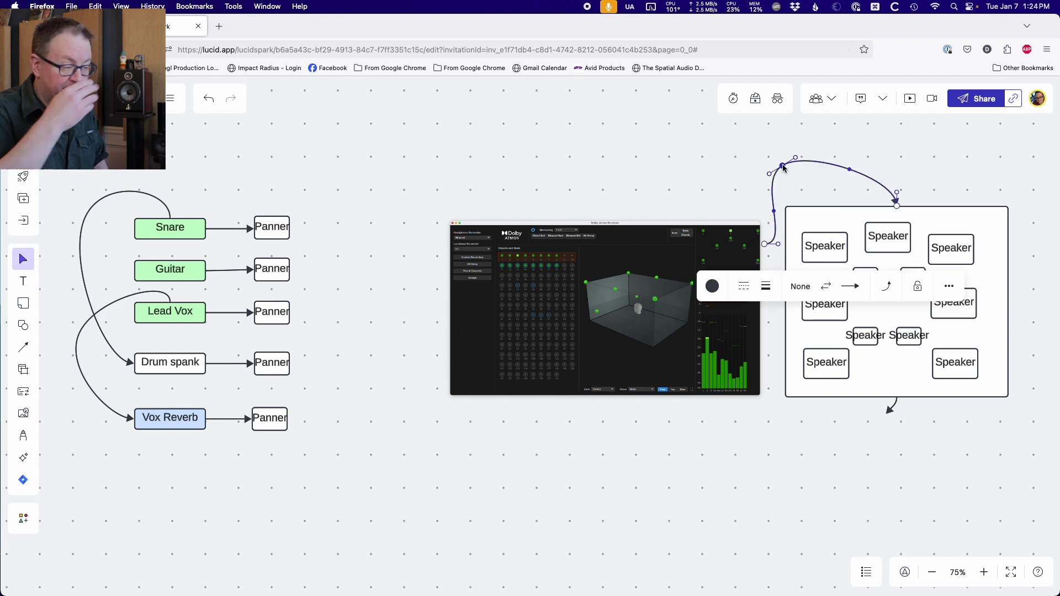
click(448, 161)
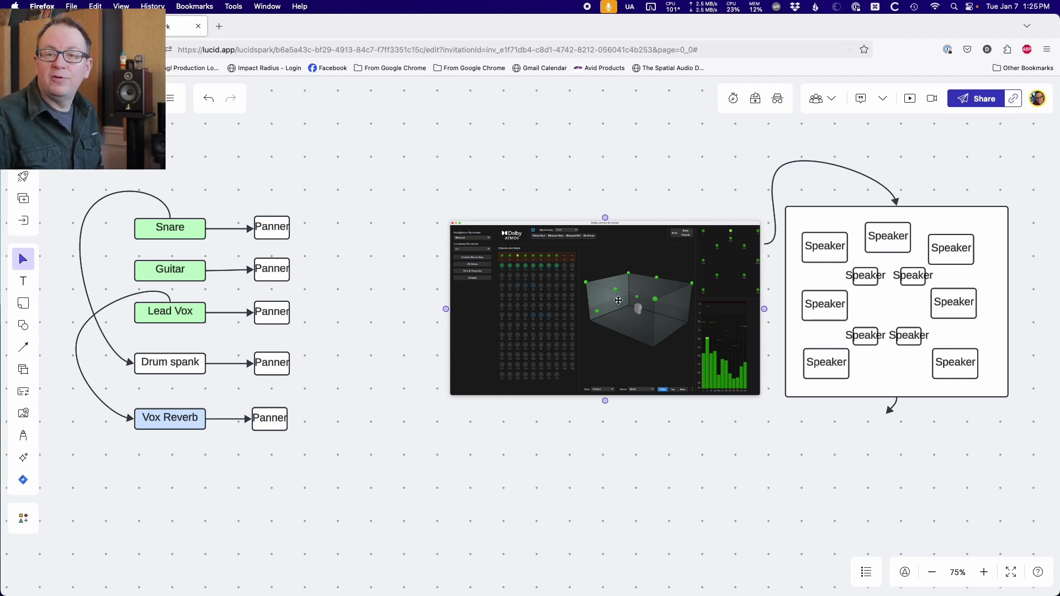
- Add a rectangle labelled '7.1.2 Bed' / '10 Channels', enlarged and placed on the screenshot
key(r)
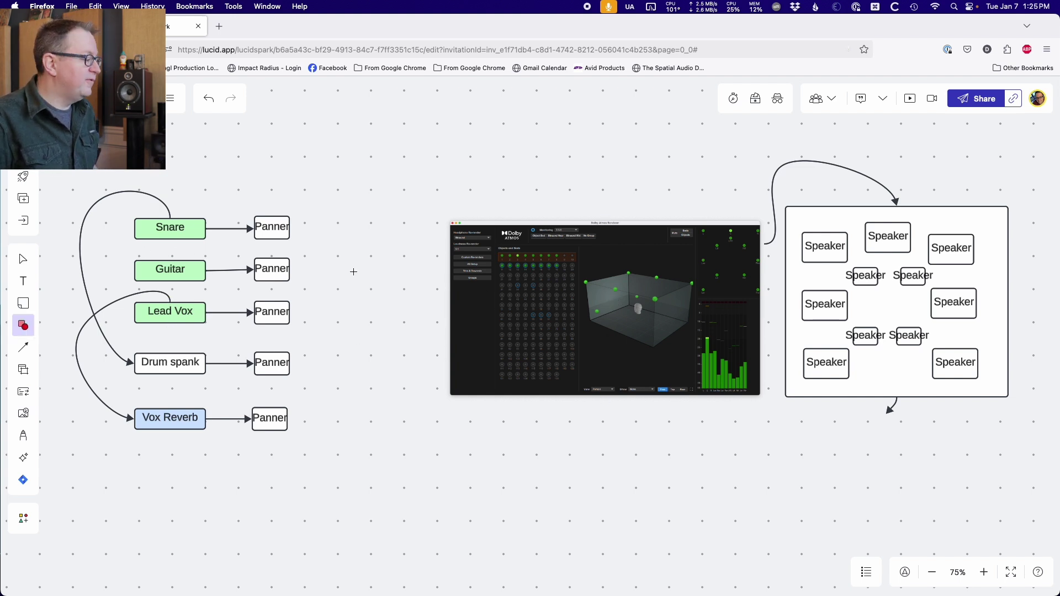
click(22, 325)
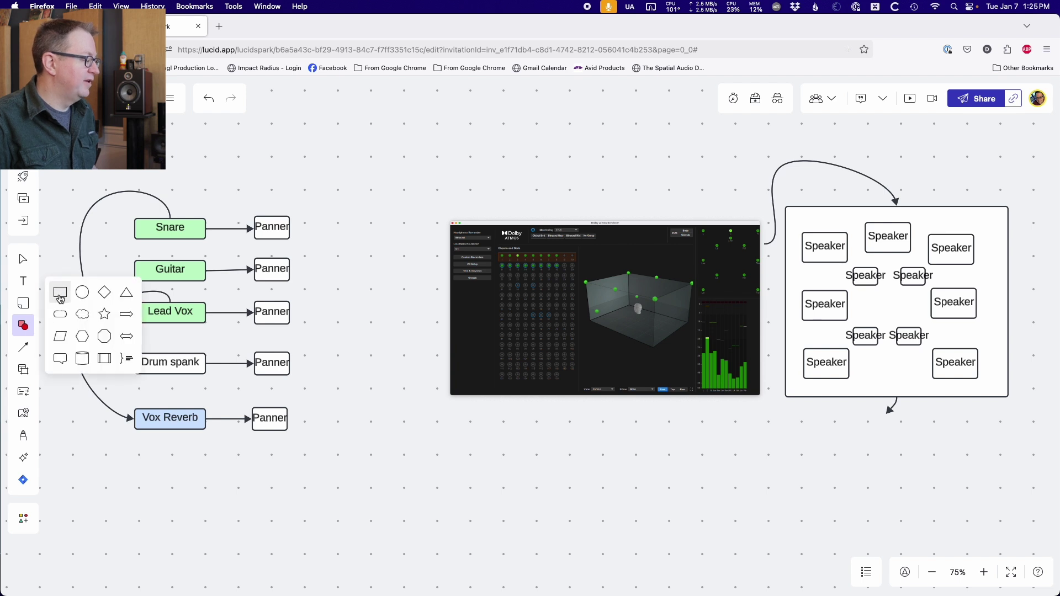
drag(61, 292, 543, 170)
key(Escape)
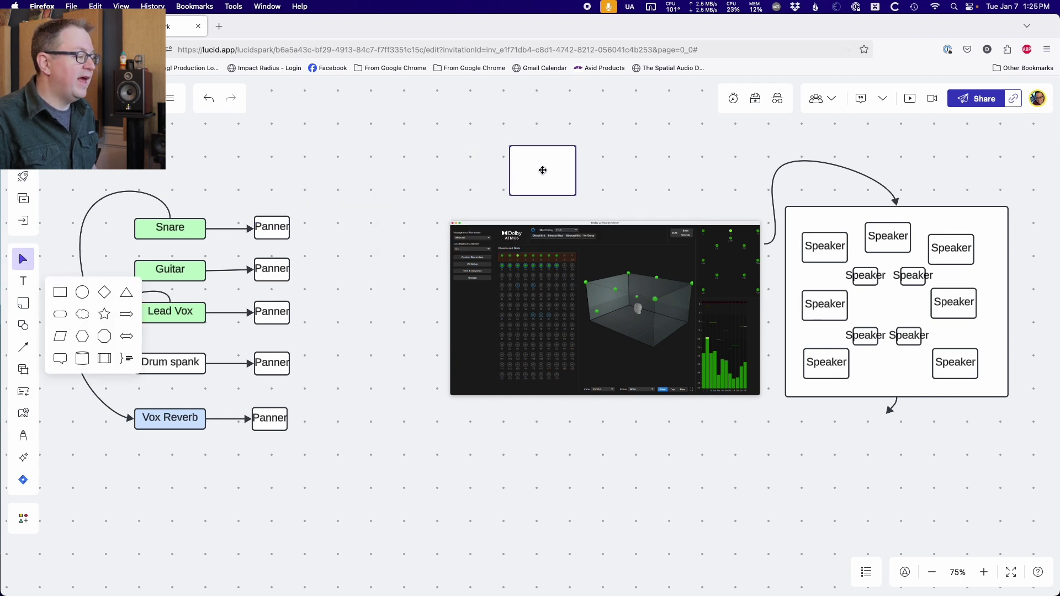
click(543, 170)
text(7)
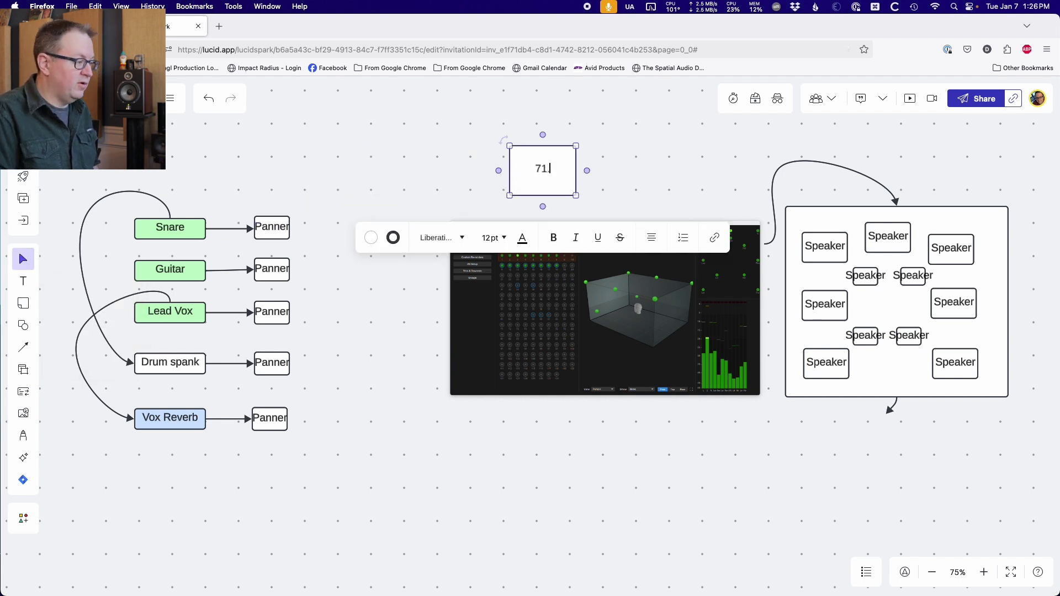
text(.1.2)
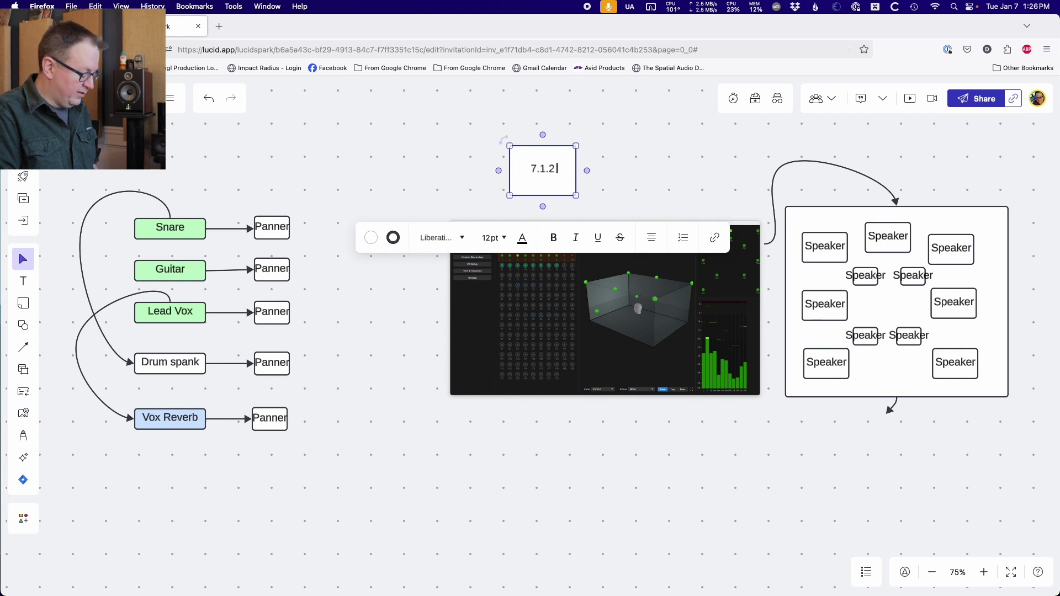
text( Bed)
key(Return)
text(10 Channels)
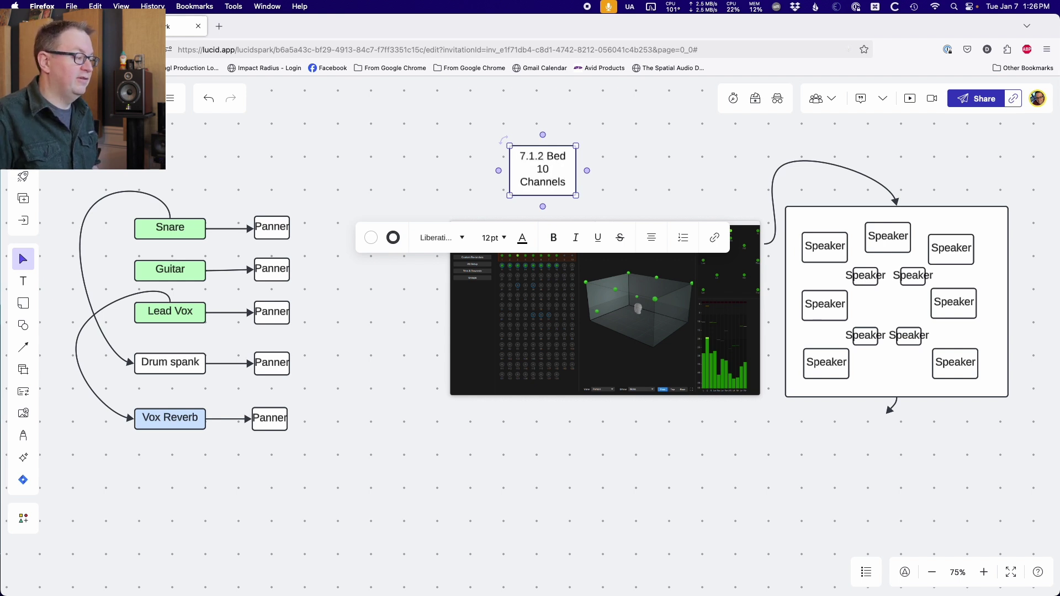
key(Escape)
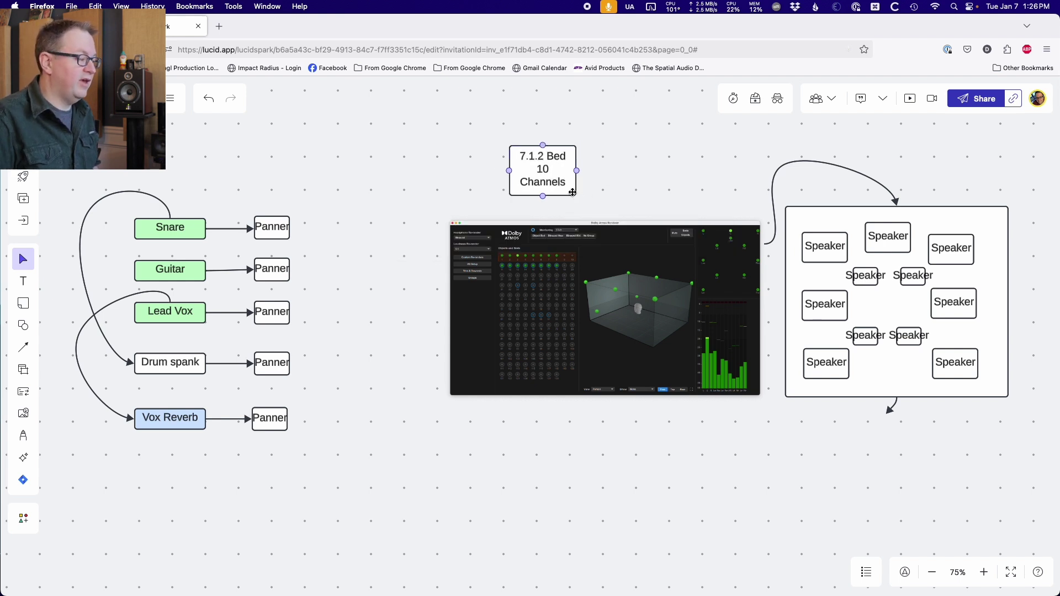
drag(576, 195, 482, 267)
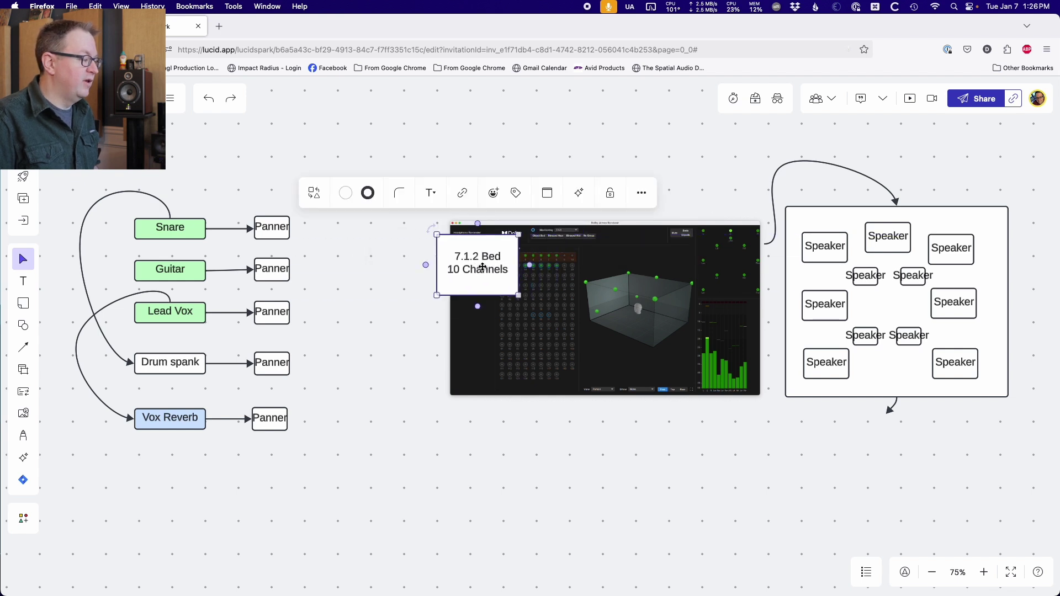
- Draw connectors from the Snare, Guitar and Lead Vox Panners to the Bed box, then delete them
click(290, 227)
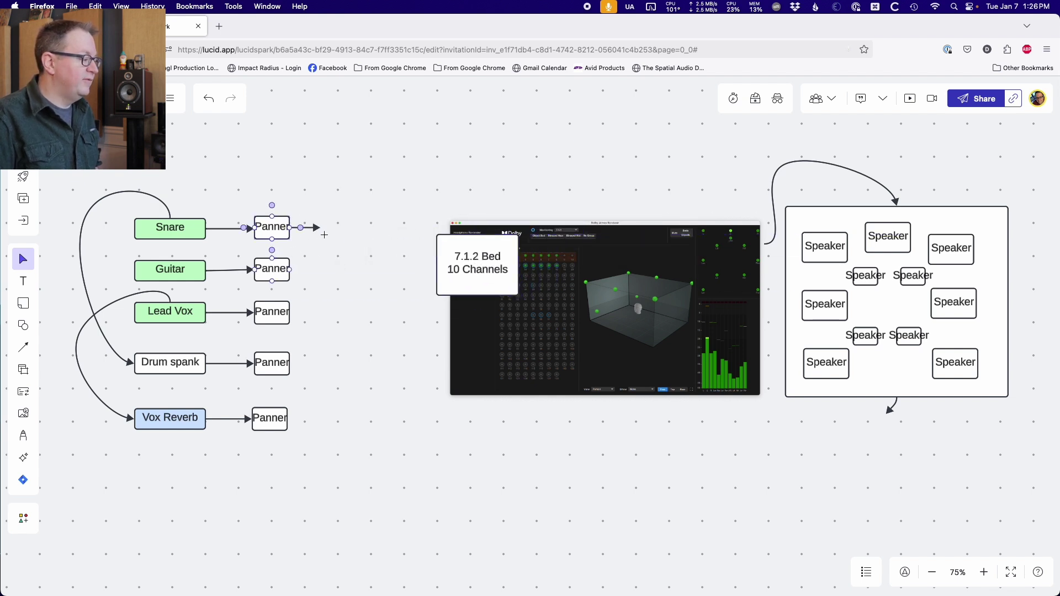
drag(324, 235, 436, 260)
drag(289, 269, 439, 269)
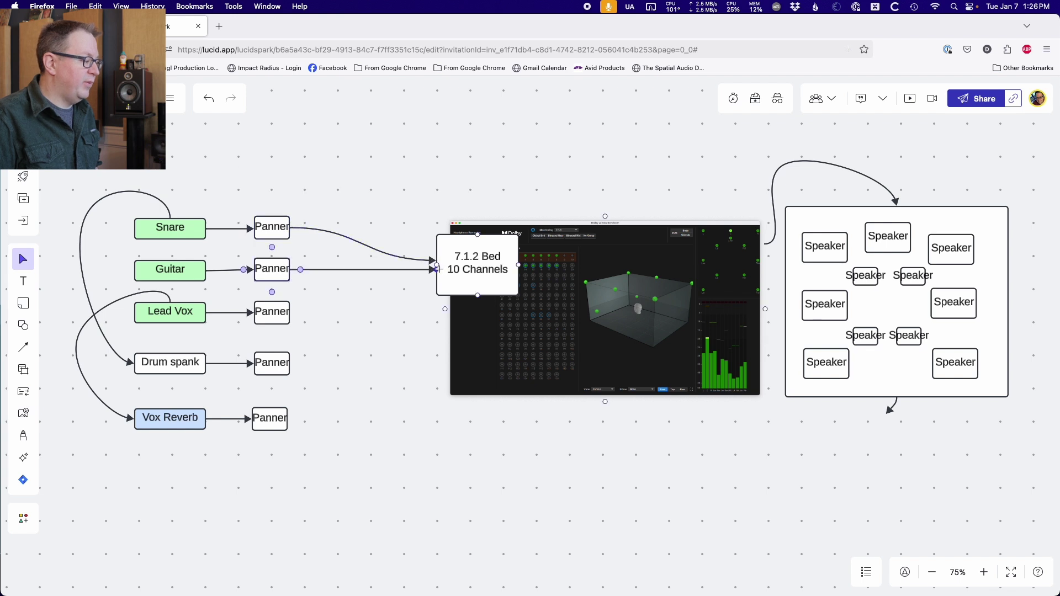
drag(289, 313, 436, 265)
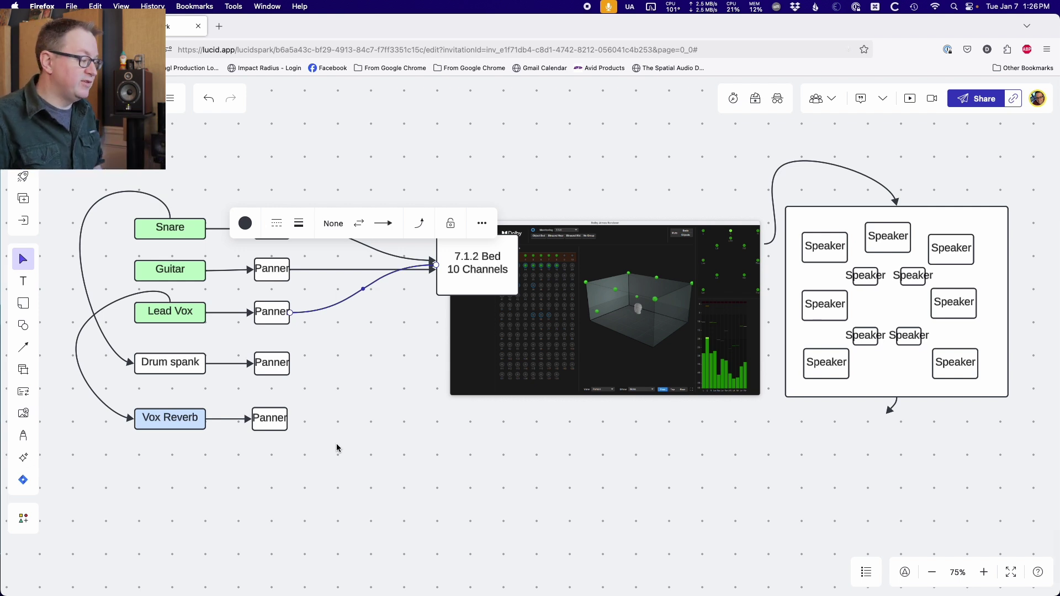
key(BackSpace)
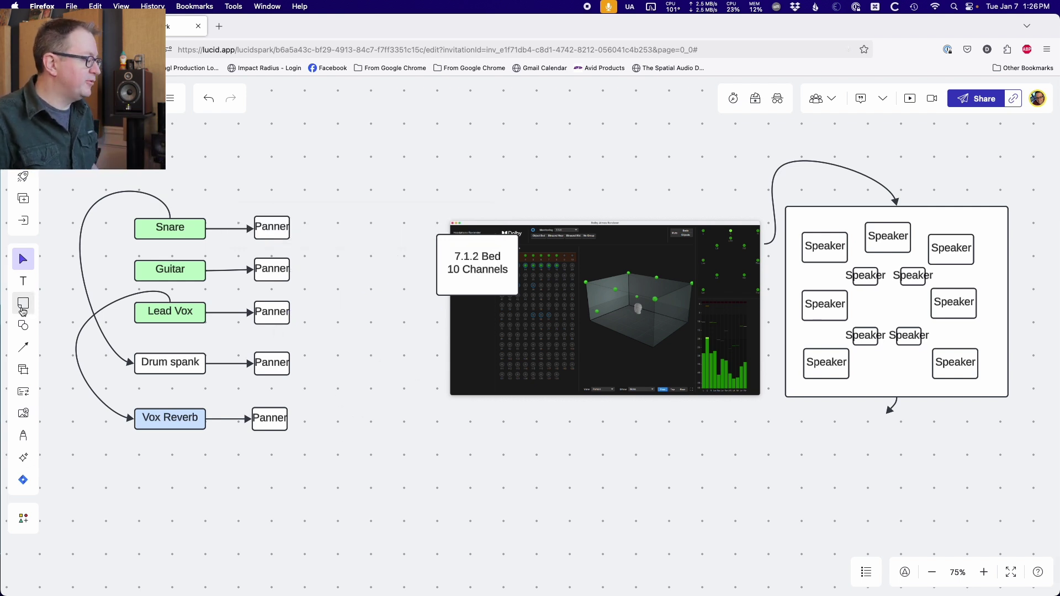
- Create a small rectangle labelled 'Obj' below the screenshot
key(s)
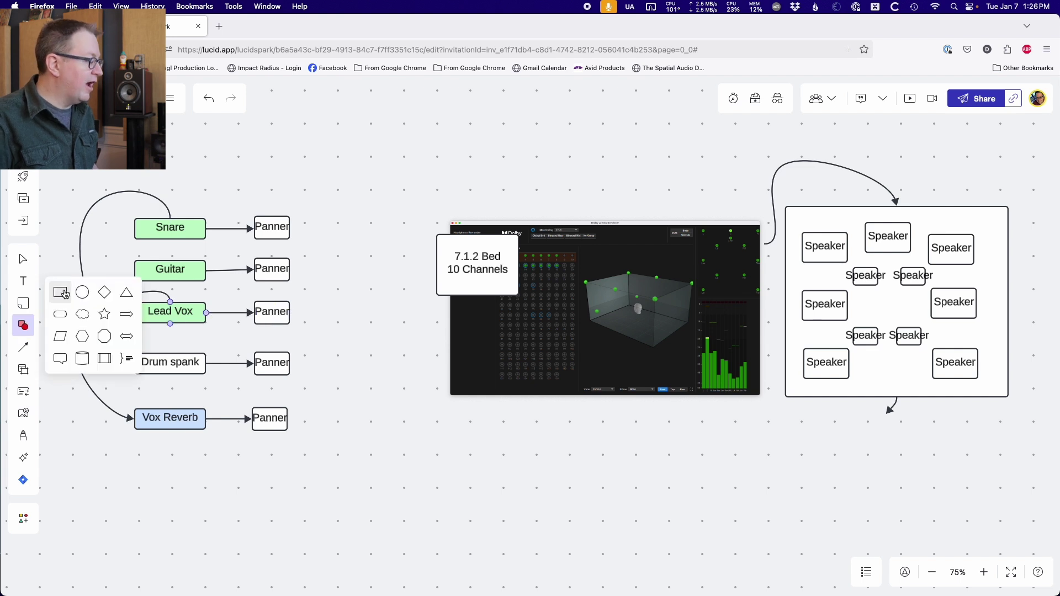
drag(72, 294, 391, 413)
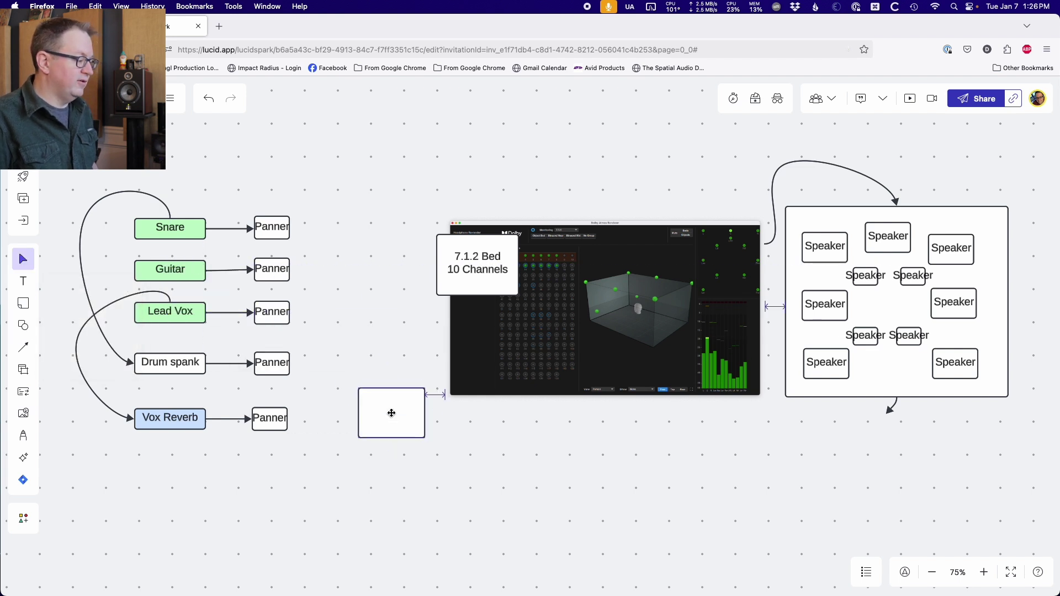
text(Obj)
key(Escape)
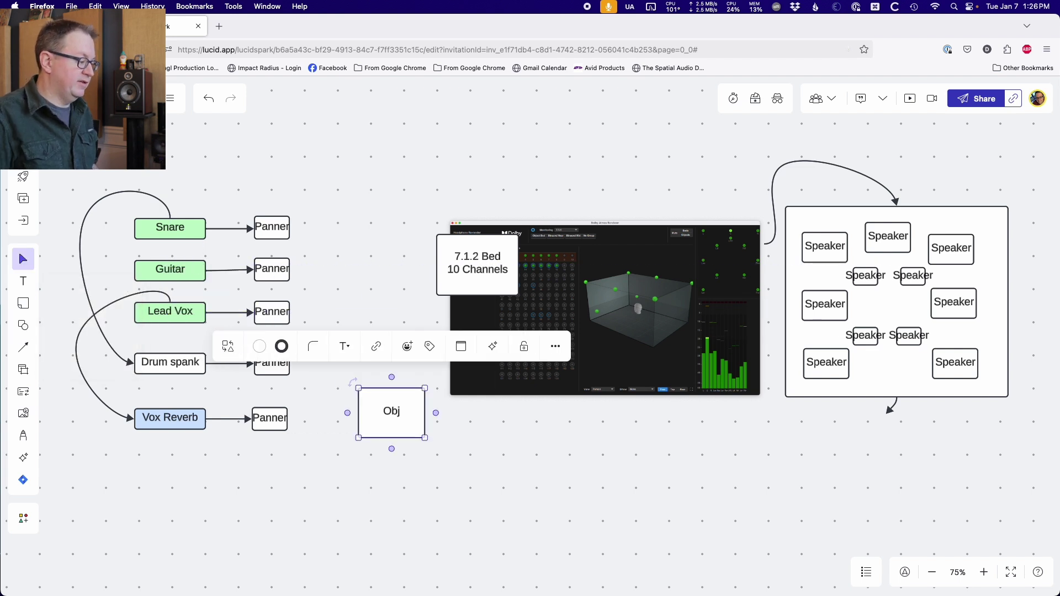
click(434, 441)
click(423, 393)
drag(425, 437, 398, 414)
- Duplicate the Obj box with Ctrl+D and move the copies onto the Dolby renderer image
key(ctrl+d)
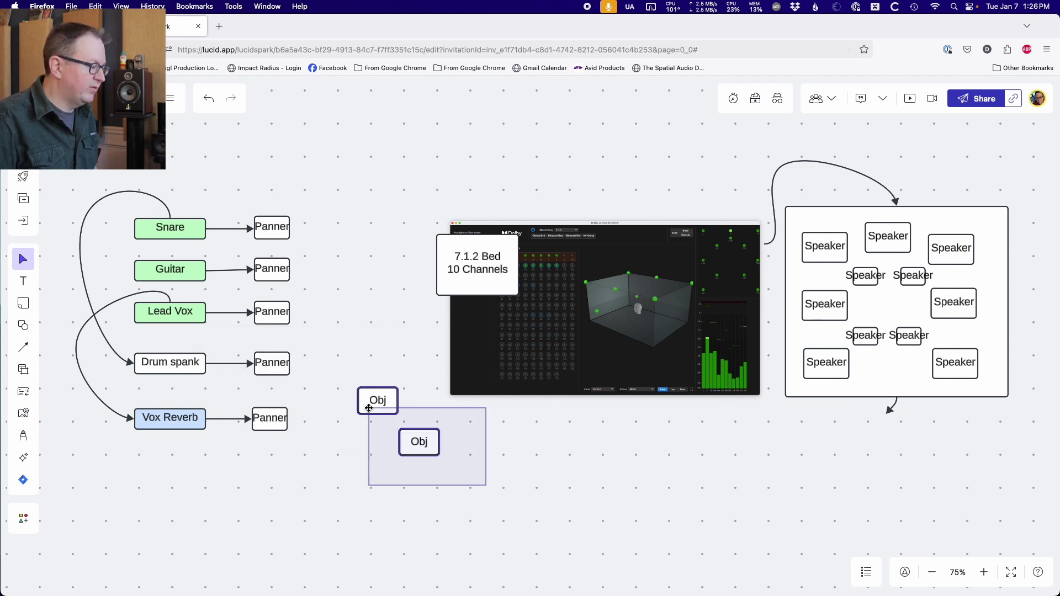
key(ctrl+d)
drag(525, 526, 348, 386)
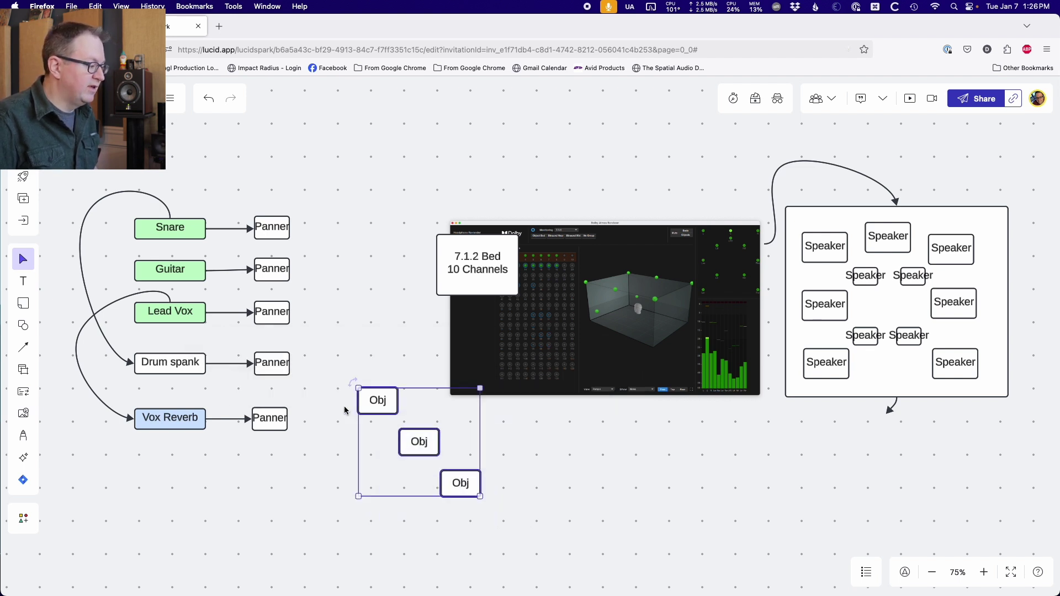
key(ctrl+d)
drag(460, 488, 621, 307)
click(661, 438)
drag(660, 438, 692, 289)
click(458, 486)
key(ctrl+z)
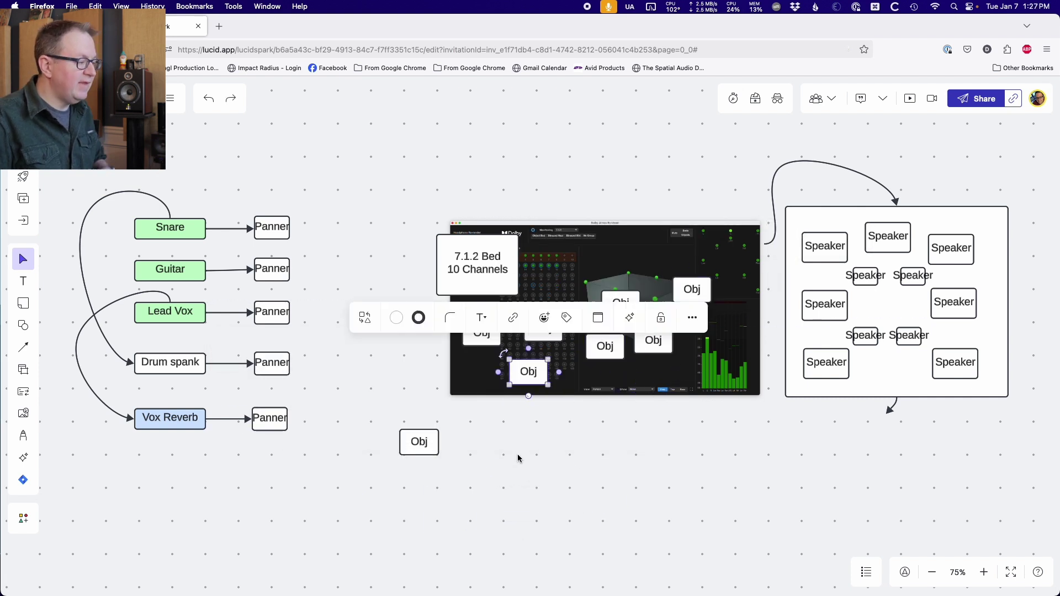
mouse_move(284, 226)
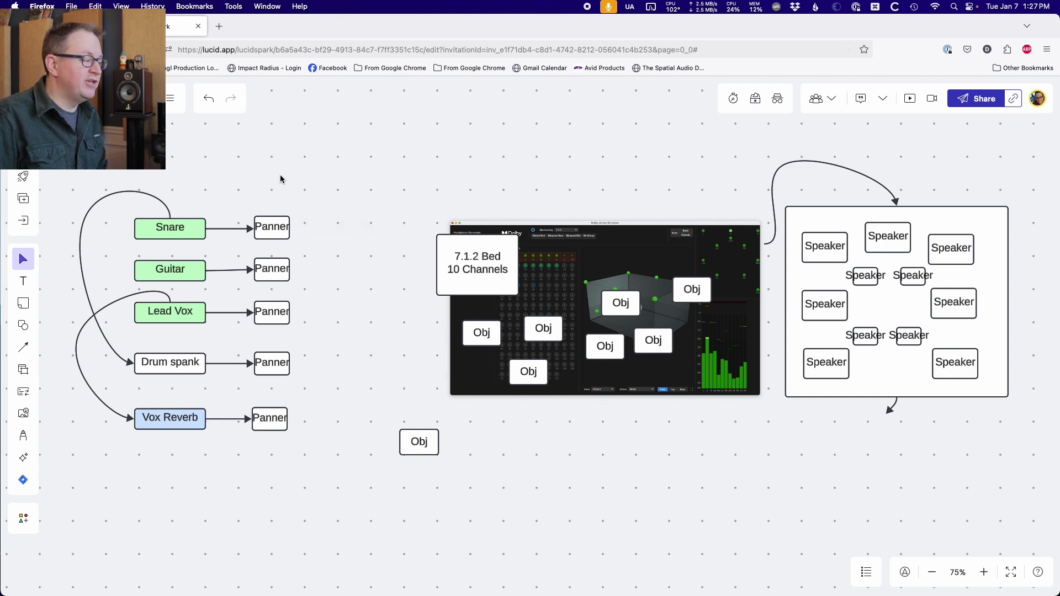
click(275, 269)
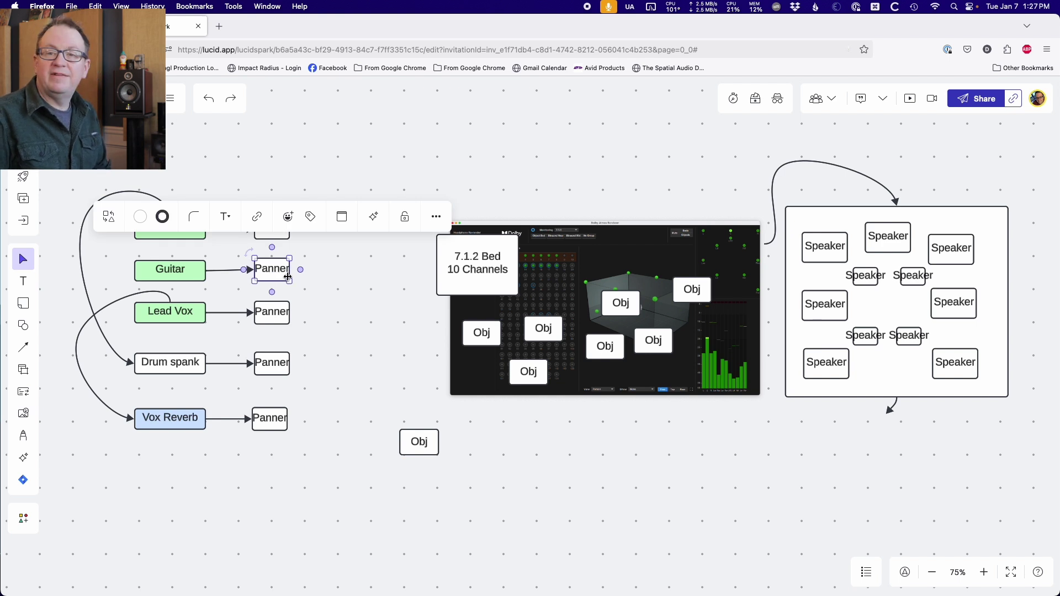
- Delete the Guitar's Panner and attach the Guitar connector to an Obj box
key(BackSpace)
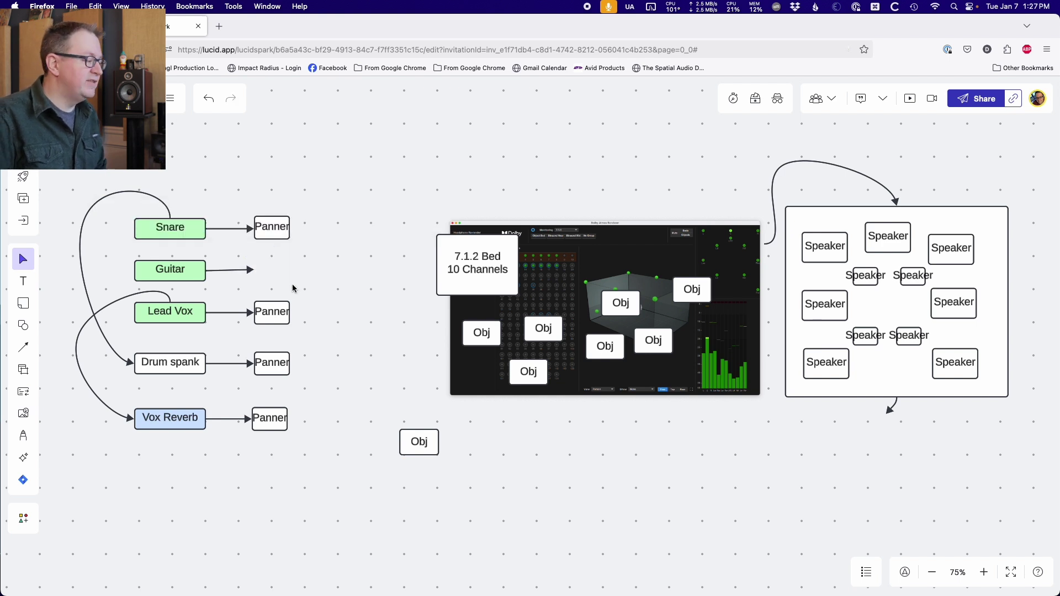
drag(256, 269, 462, 333)
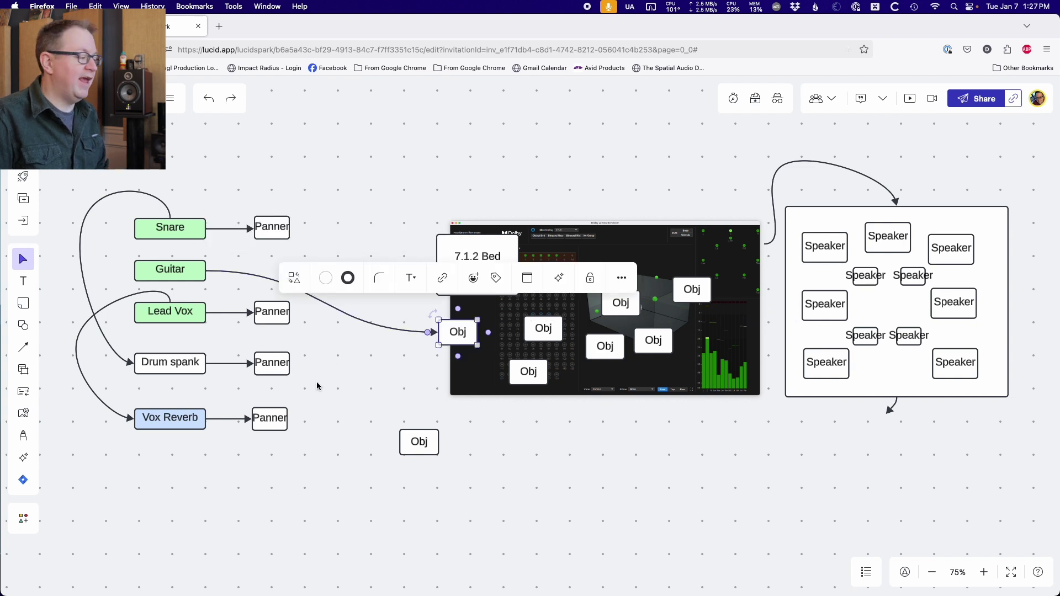
key(super+shift+z)
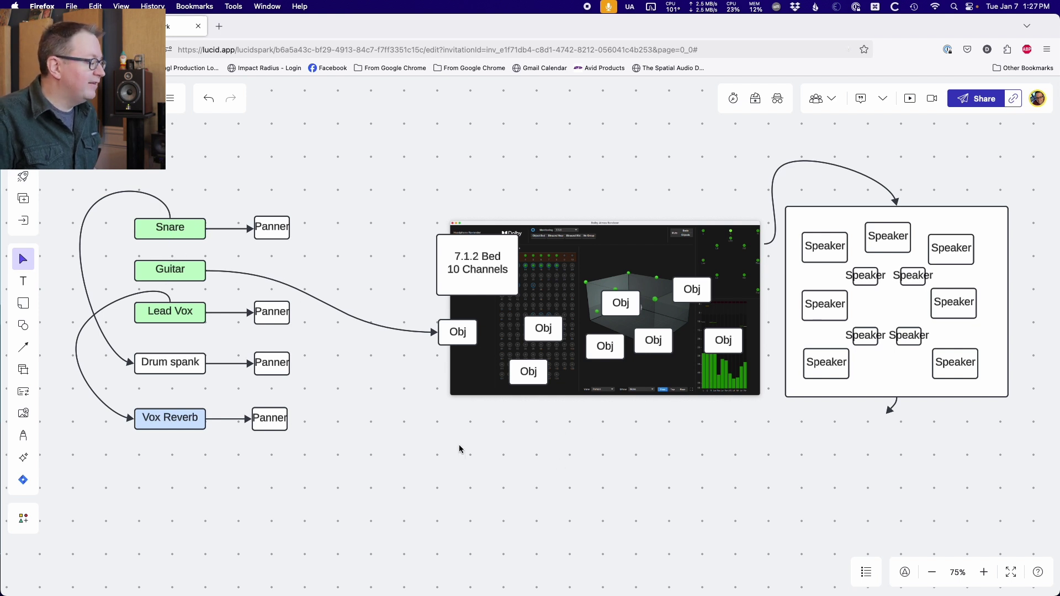
- Add a two-line 'Panning' / 'Metadata' box and move it onto the Dolby screenshot
key(r)
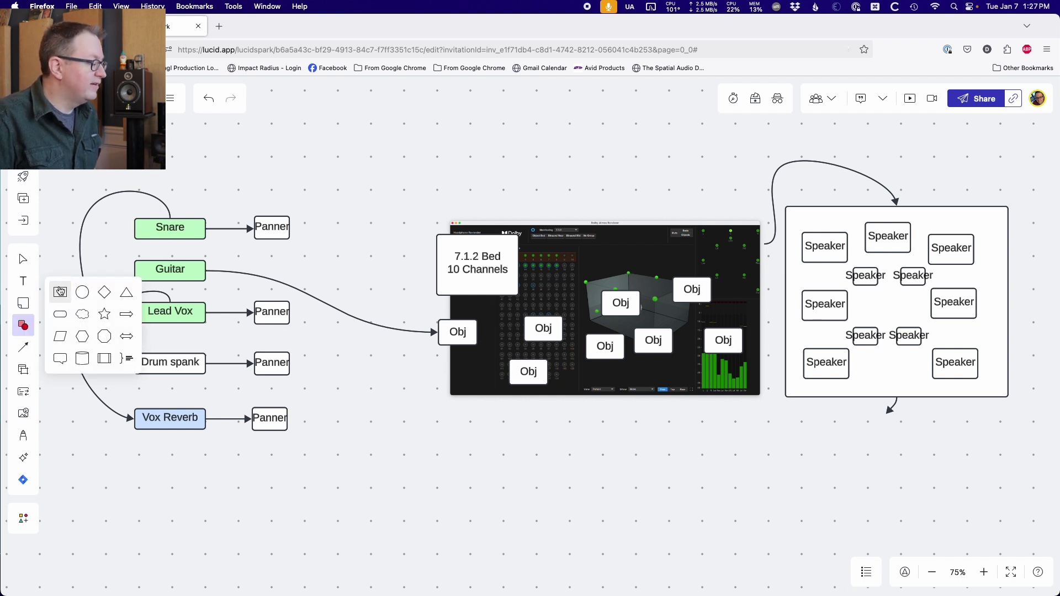
drag(60, 291, 573, 454)
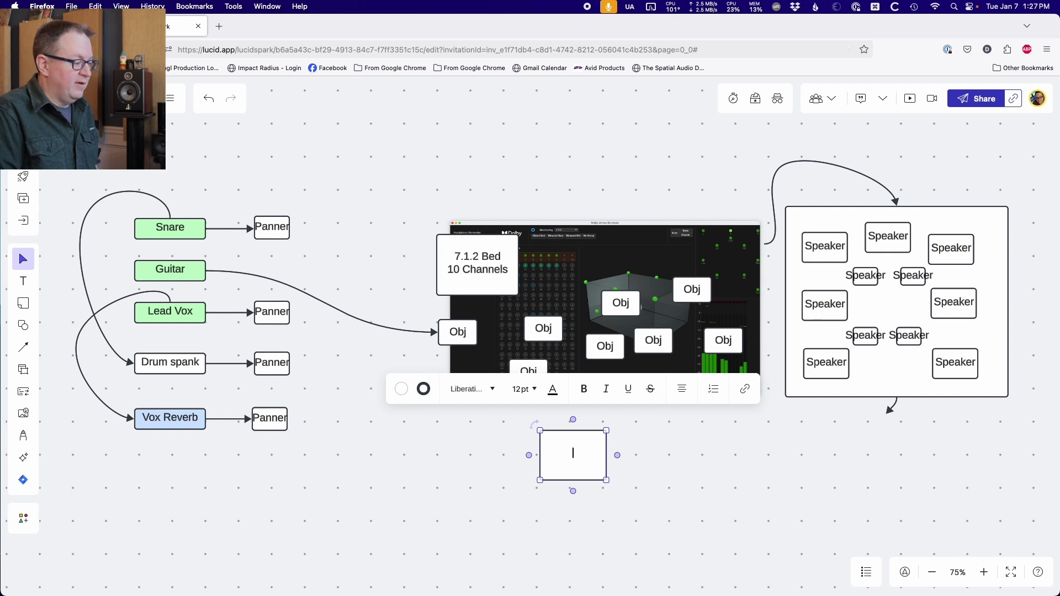
text(Panning)
key(Return)
text(M)
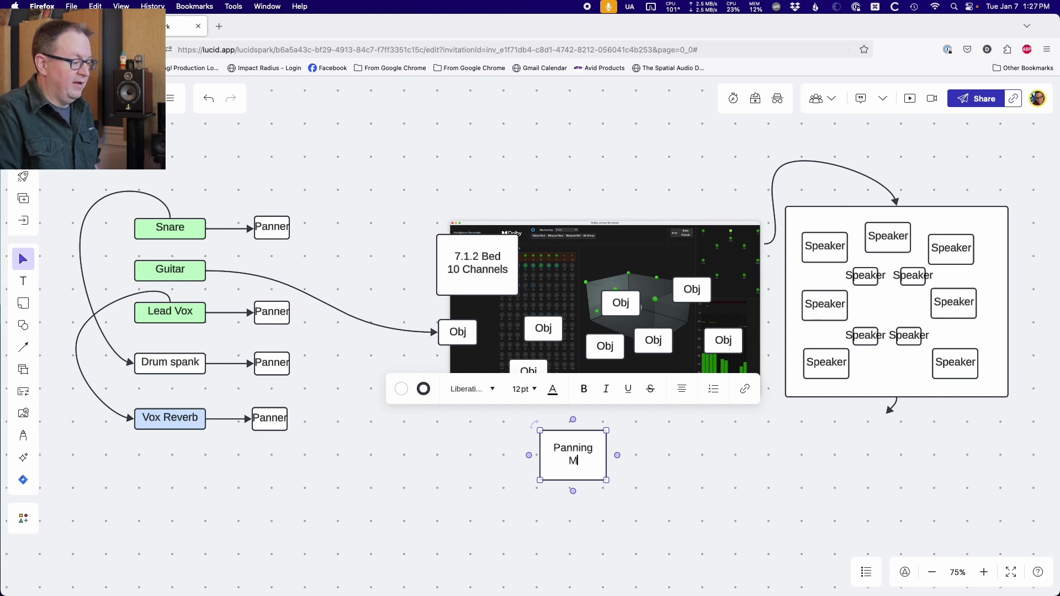
text(etadata)
drag(587, 474, 599, 272)
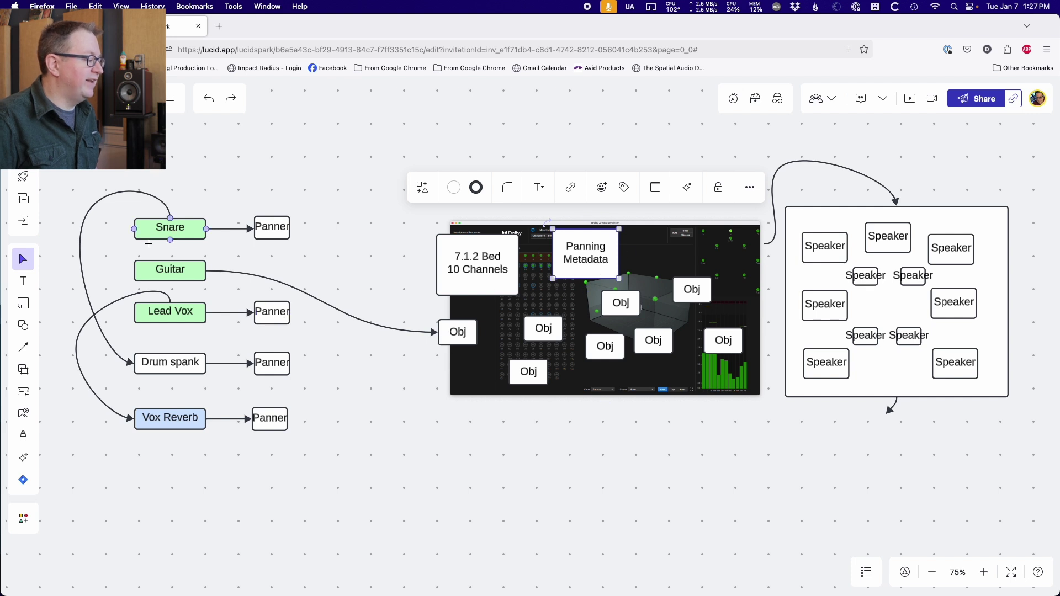
- Draw a curved connector from Guitar to the Panning Metadata box
drag(170, 259, 203, 251)
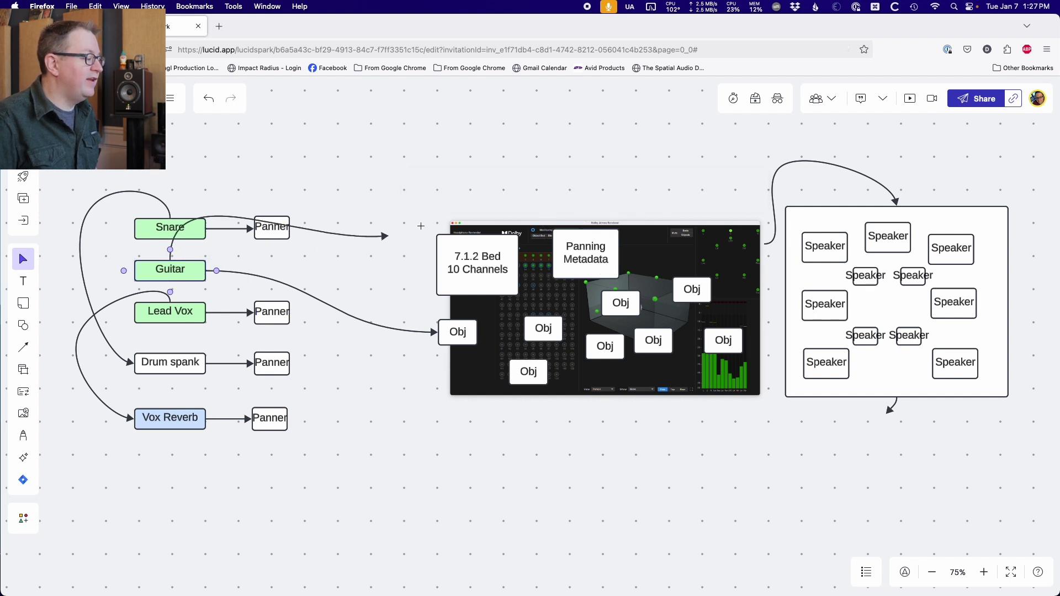
drag(421, 226, 585, 228)
drag(377, 119, 184, 260)
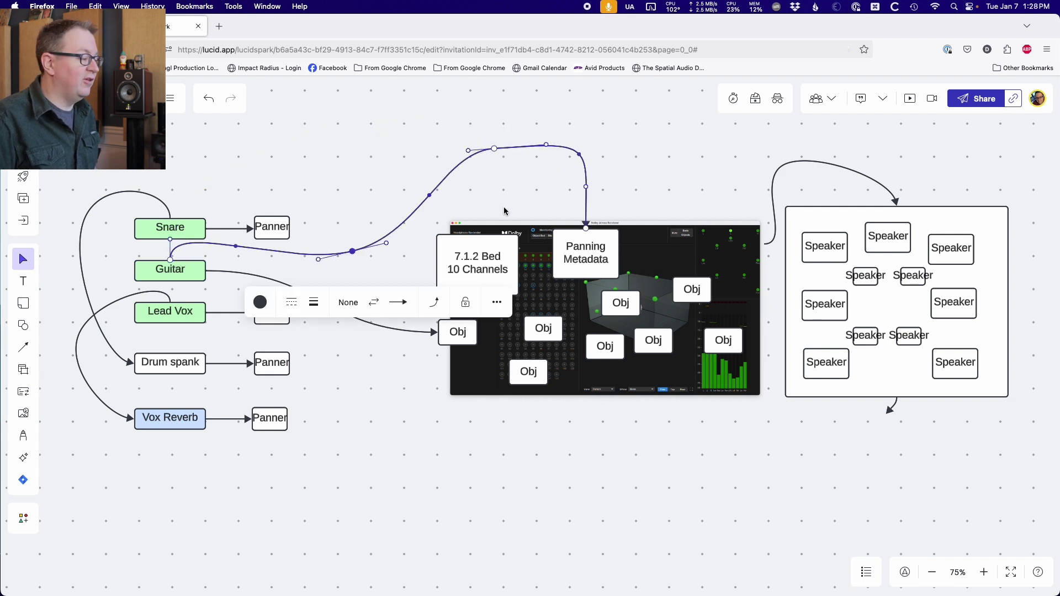
click(611, 493)
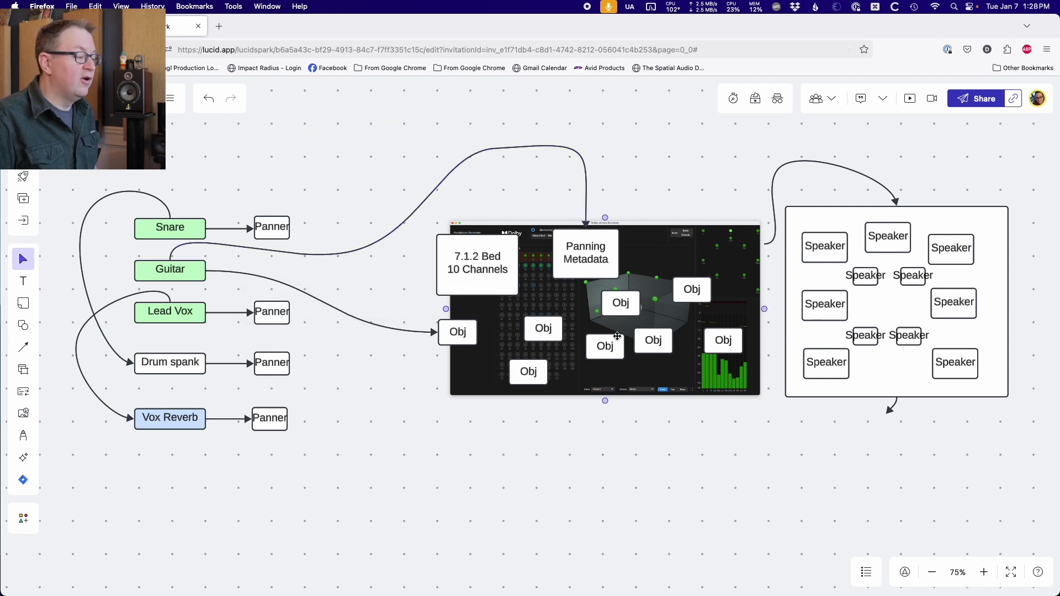
click(615, 333)
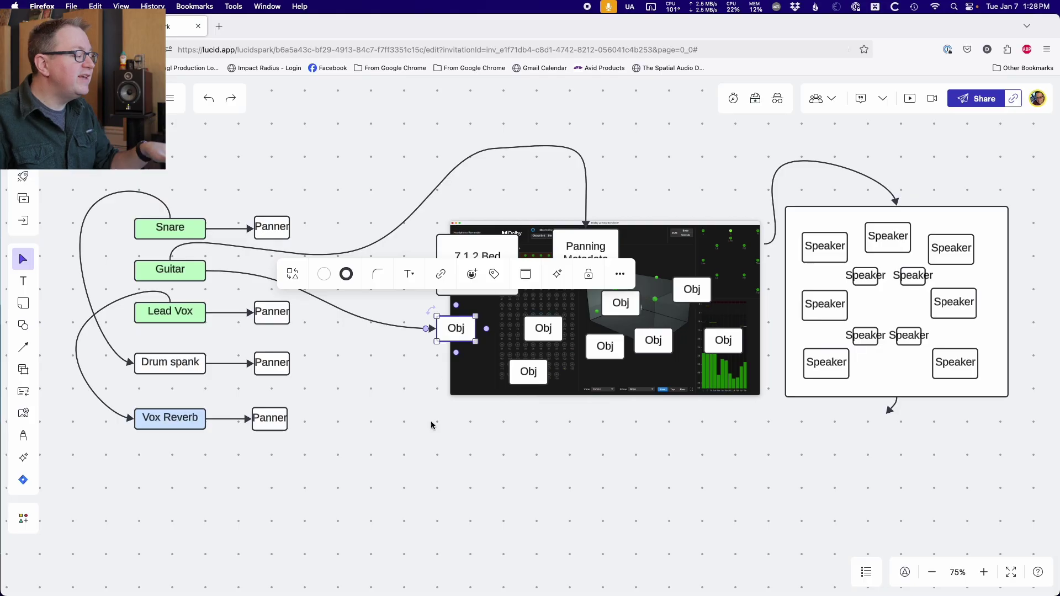
click(431, 424)
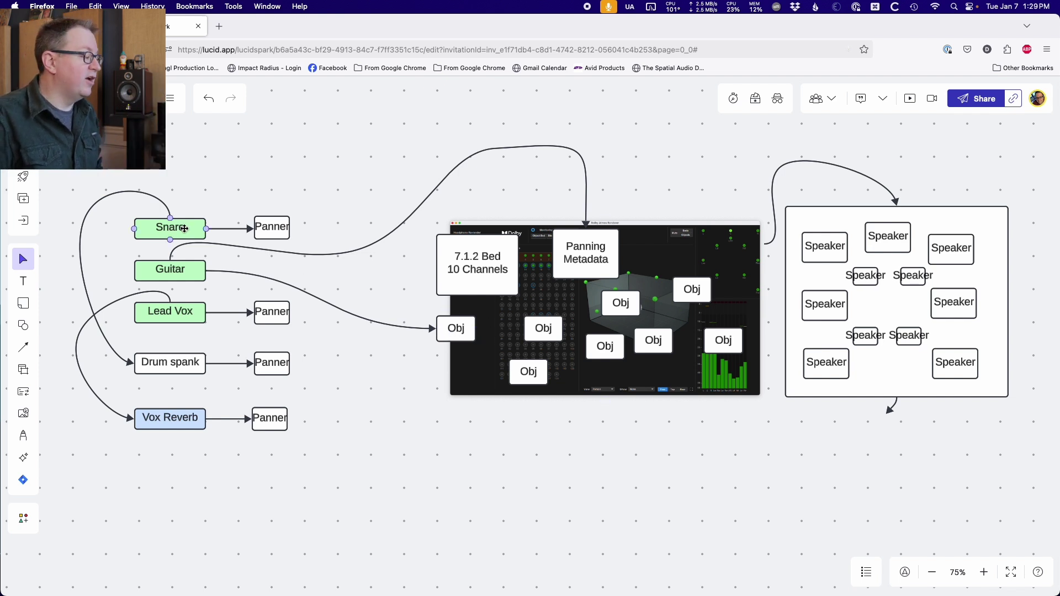
- Connect the Snare Panner to the 7.1.2 Bed 10 Channels box, then delete the selected connectors
drag(290, 227, 437, 265)
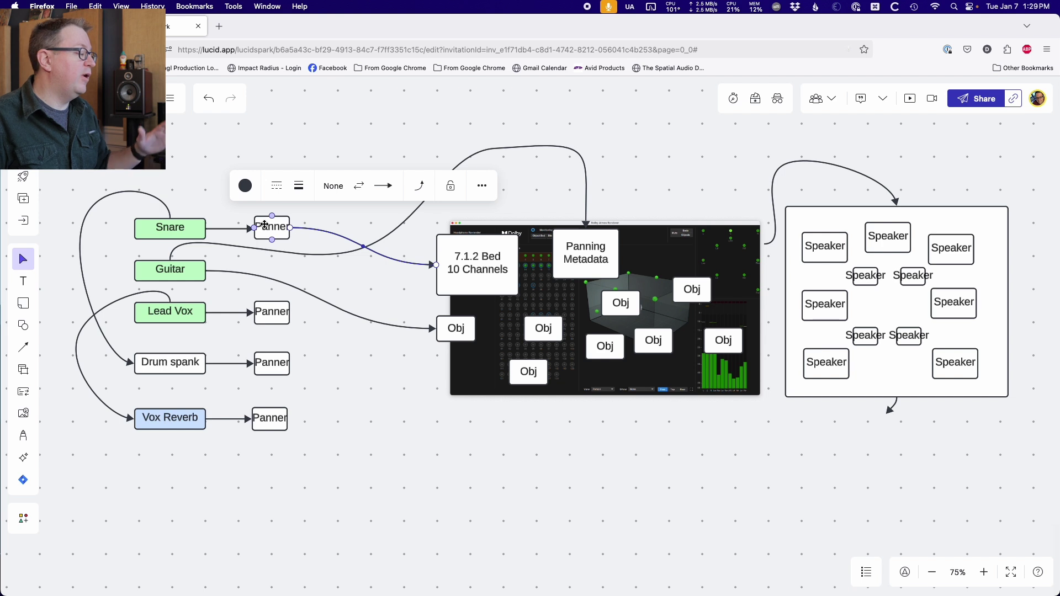
click(305, 253)
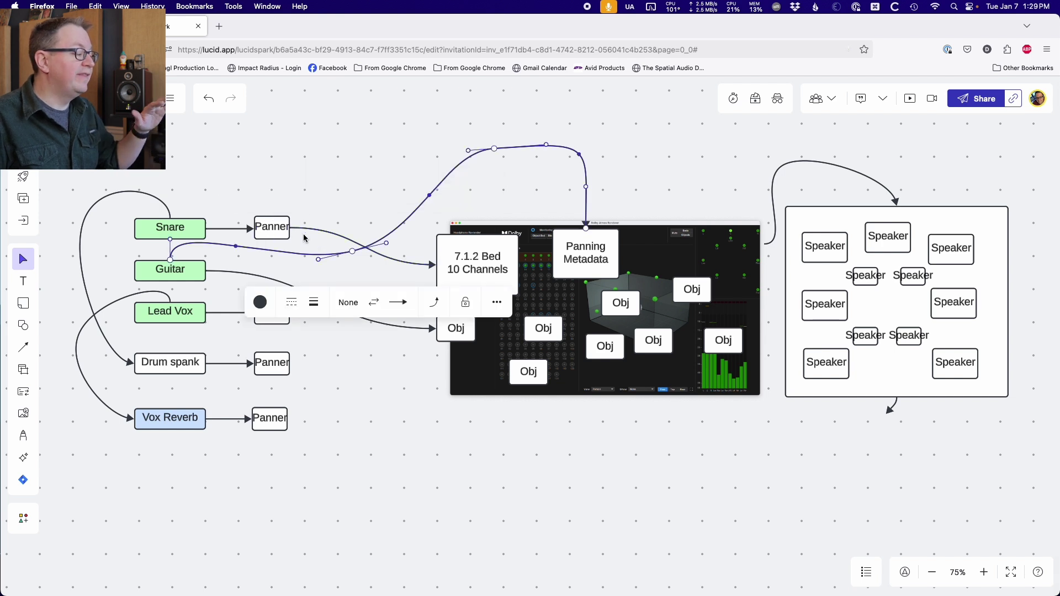
click(479, 265)
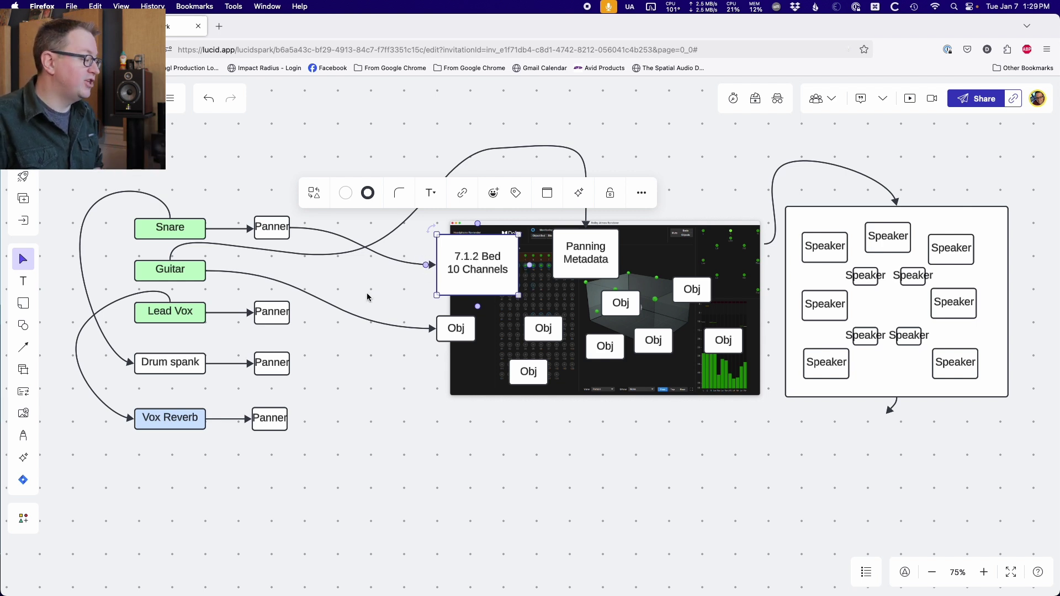
click(378, 402)
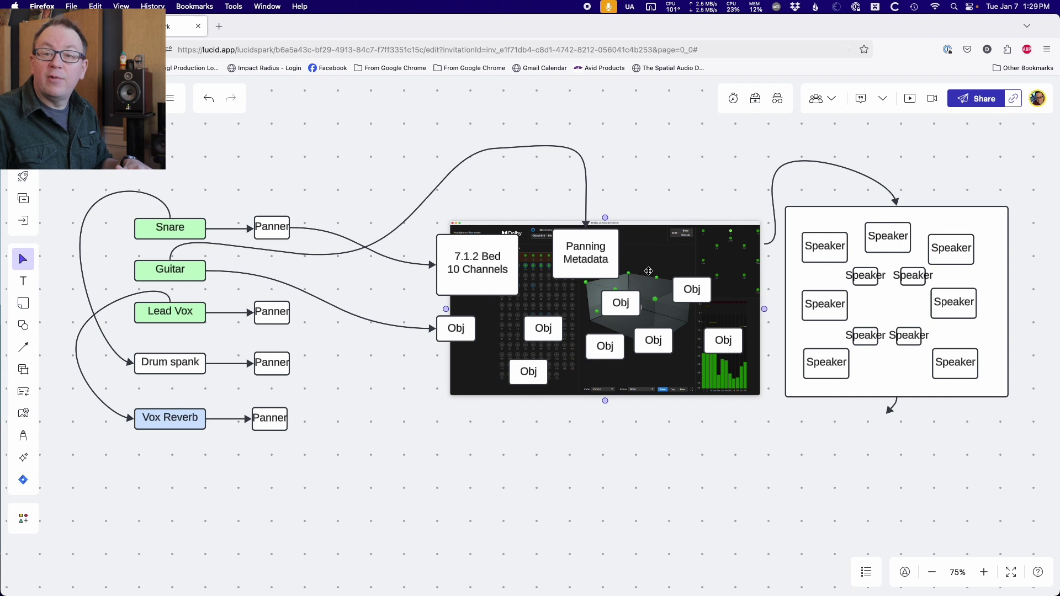
click(585, 188)
key(Delete)
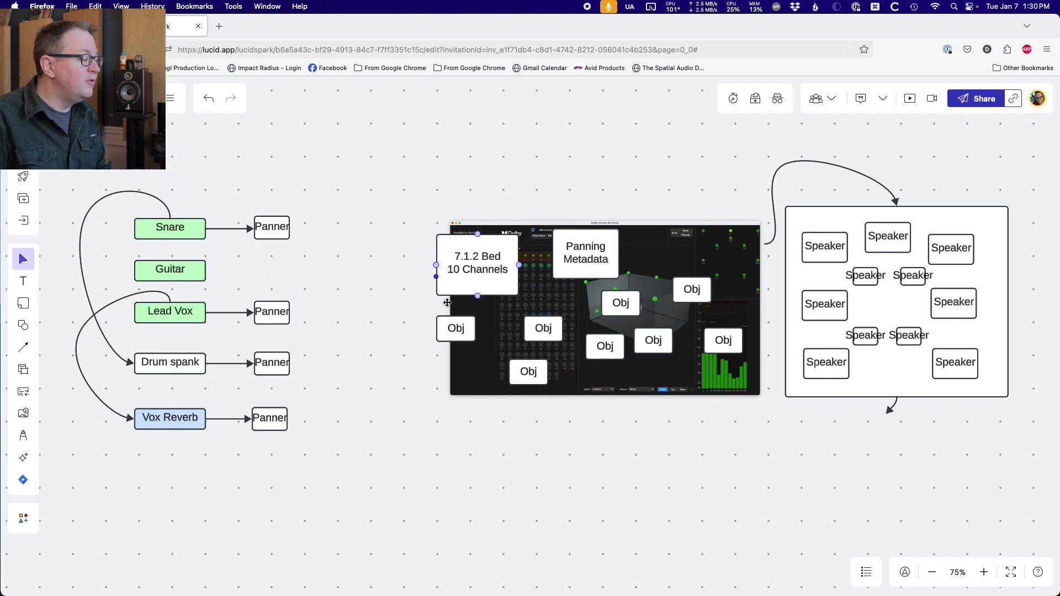
- Duplicate the Snare Panner beside Guitar, link them, and draw a new rectangle left of the bed box
click(279, 227)
key(super+d)
drag(307, 274, 251, 271)
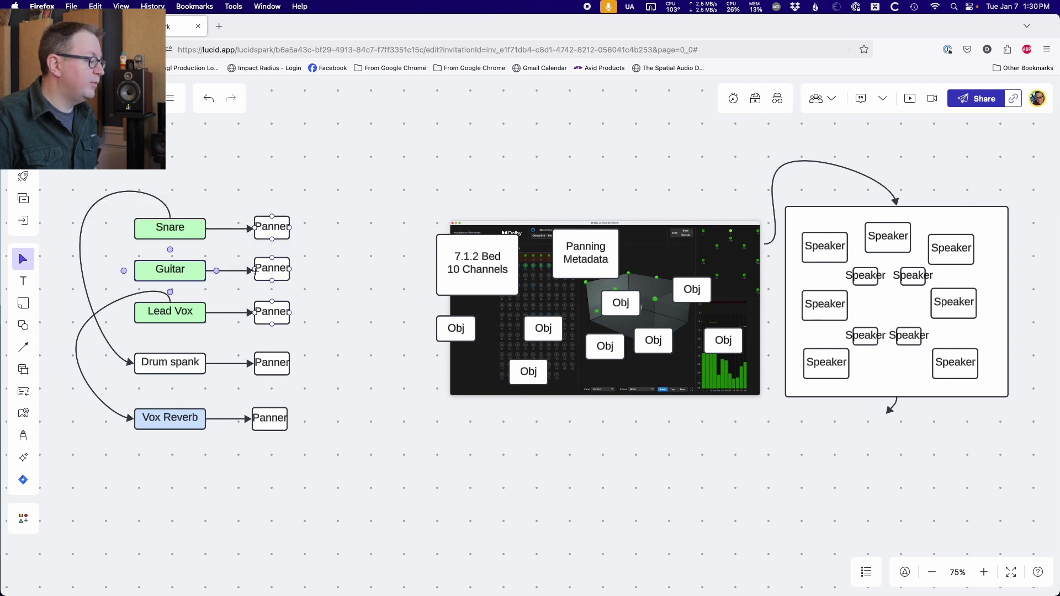
click(338, 305)
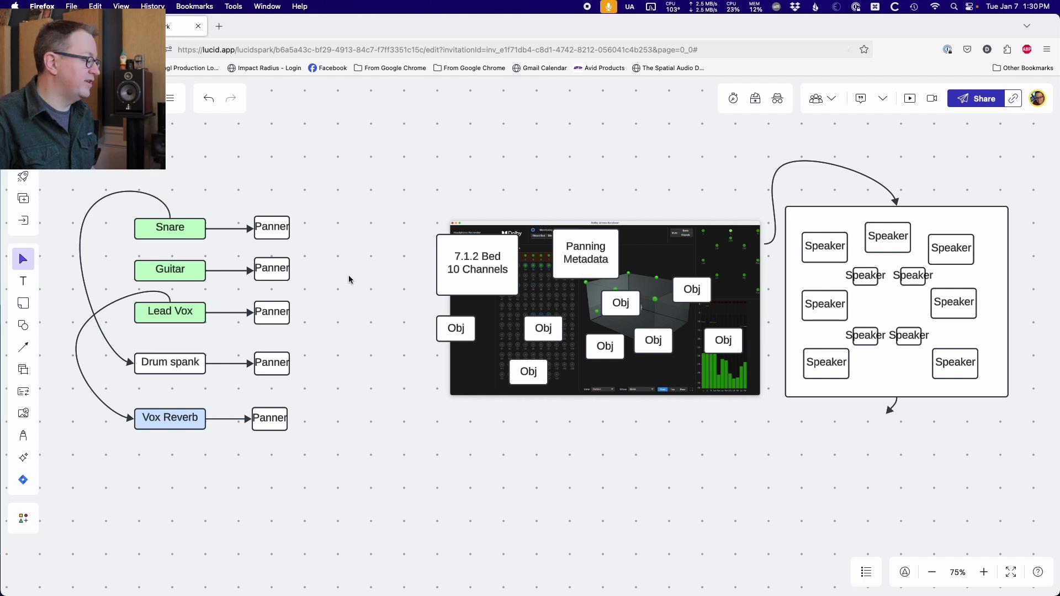
click(23, 325)
drag(61, 292, 376, 275)
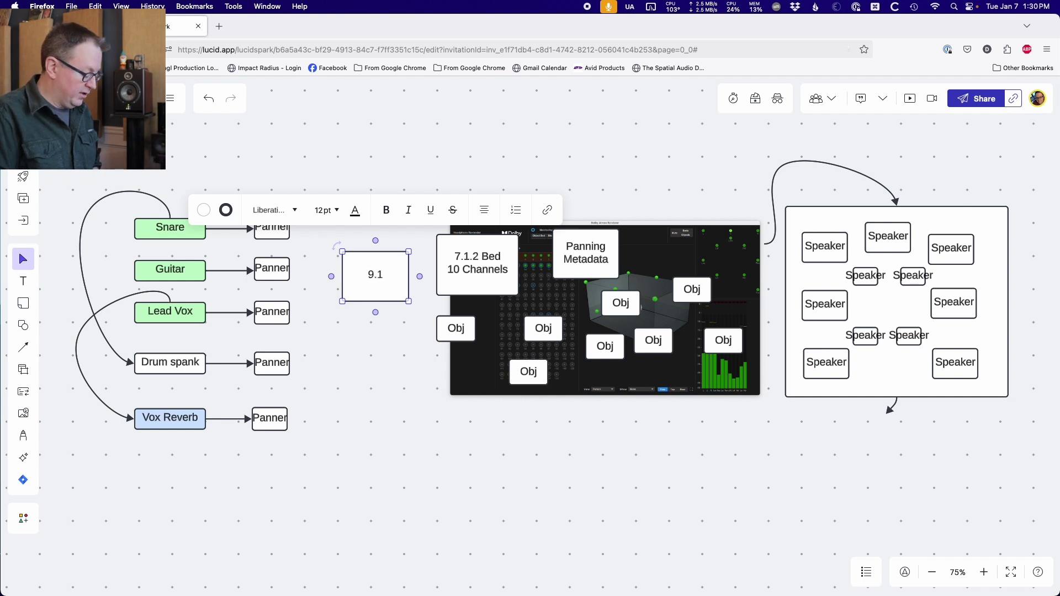
- Label the new box '9.1.4' with 'Mix Bus' on a second line
text(9.1.4)
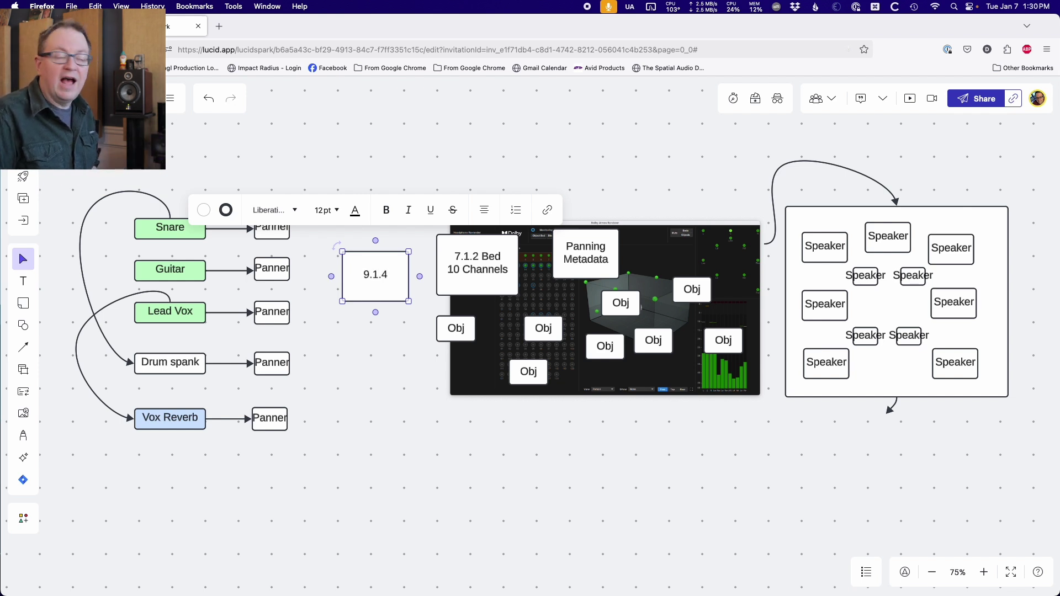
key(Return)
text(M)
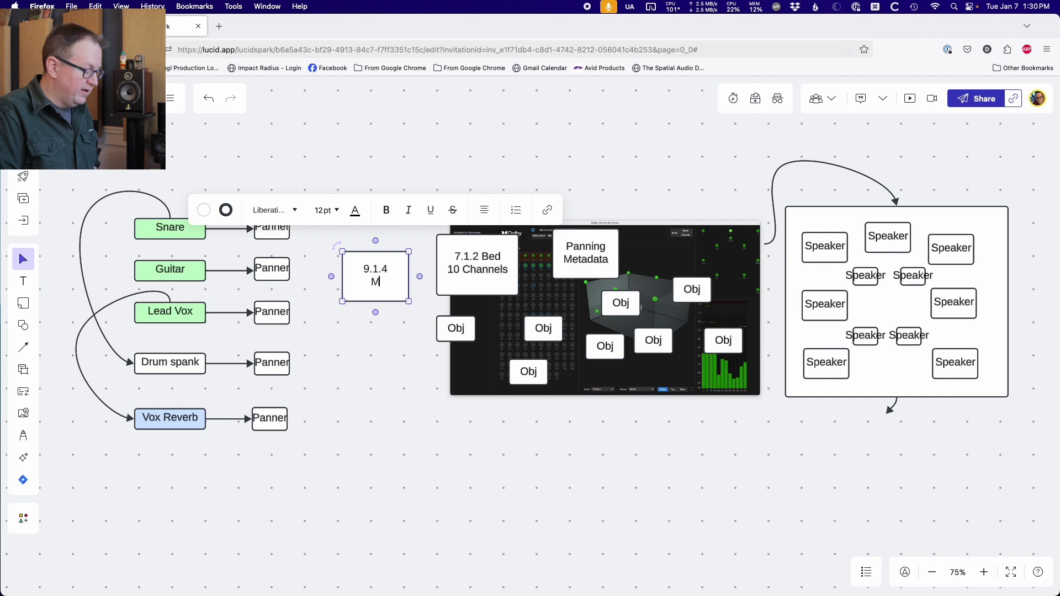
text(ix Bus)
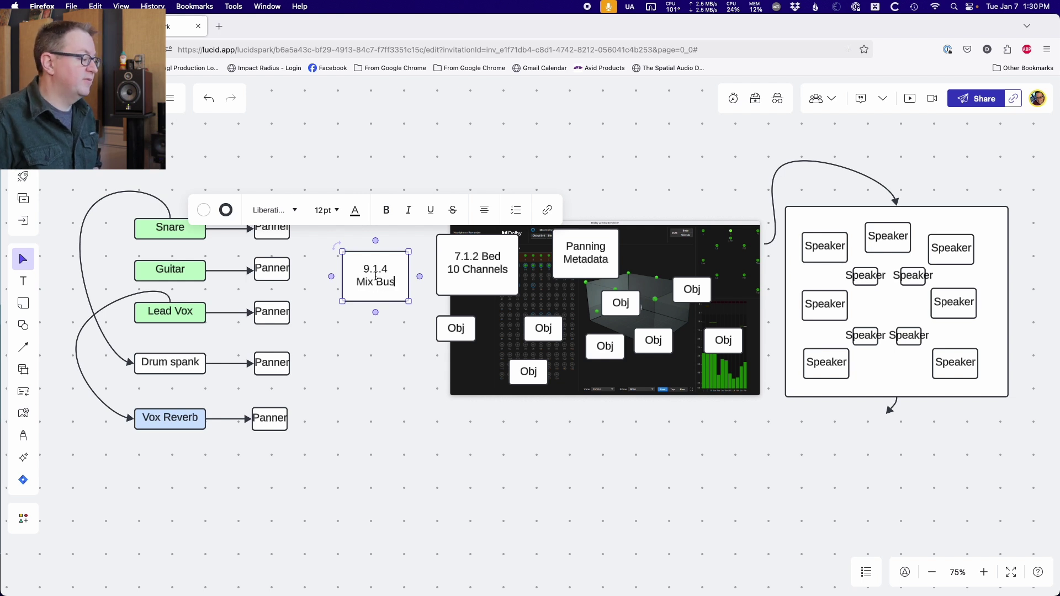
click(414, 371)
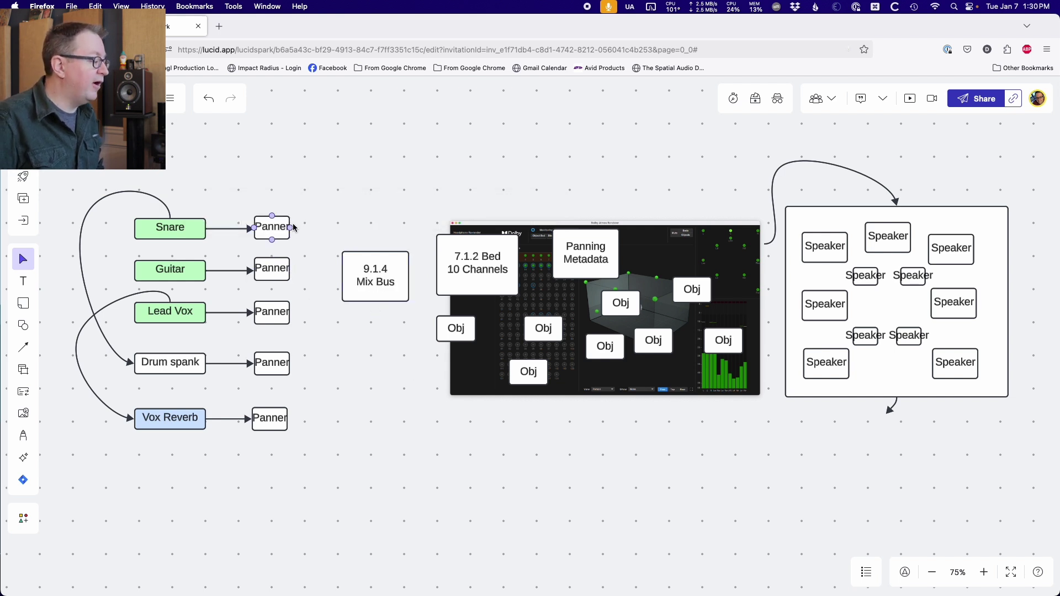
- Connect the Snare, Guitar, Lead Vox, Drum spank and Vox Reverb Panners to the Mix Bus
mouse_move(290, 226)
mouse_down()
mouse_move(342, 268)
mouse_move(320, 273)
mouse_move(341, 276)
mouse_up()
drag(300, 312, 345, 288)
drag(290, 363, 341, 278)
drag(287, 418, 358, 302)
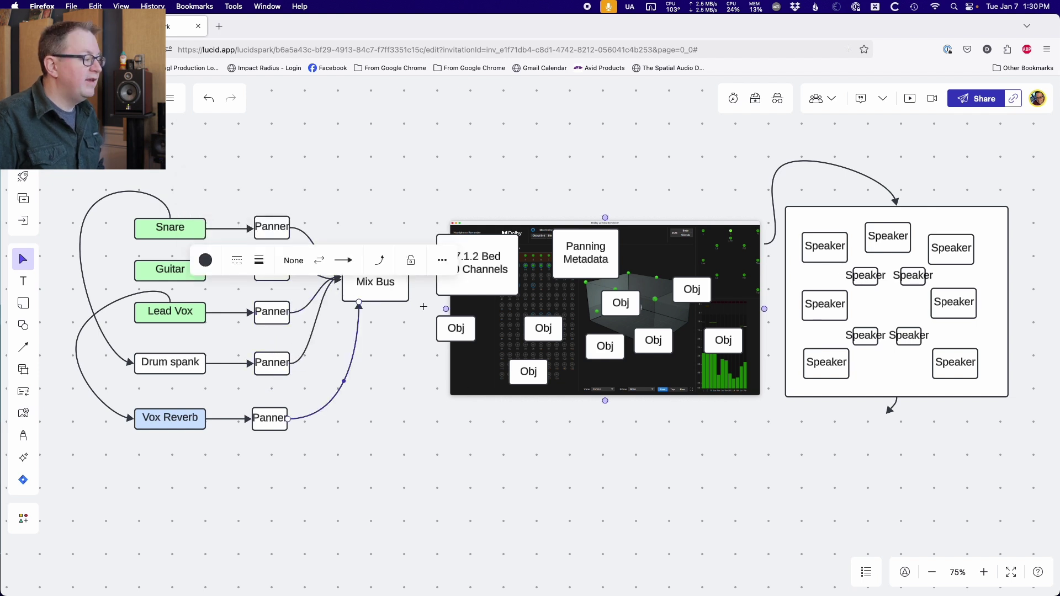
- Run arrows from the Mix Bus to the 7.1.2 Bed and two Obj boxes
click(393, 294)
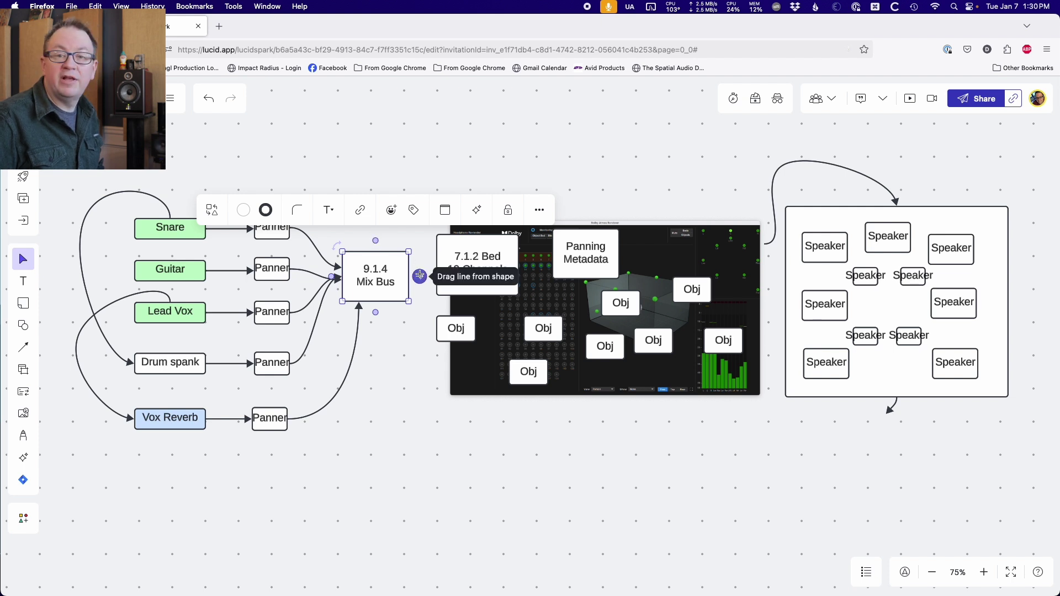
drag(419, 276, 436, 259)
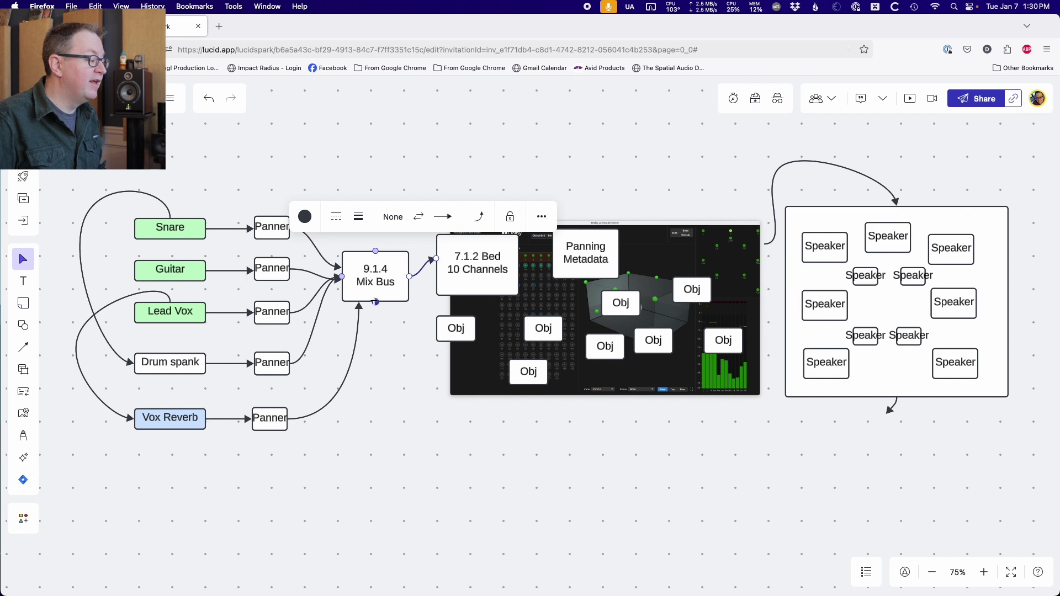
drag(376, 302, 432, 330)
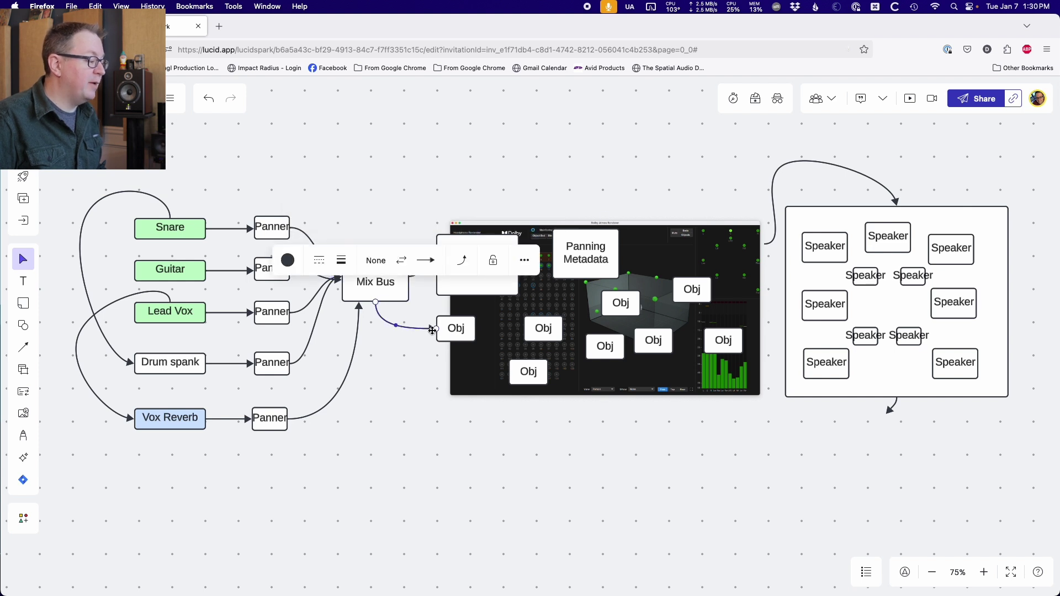
click(463, 247)
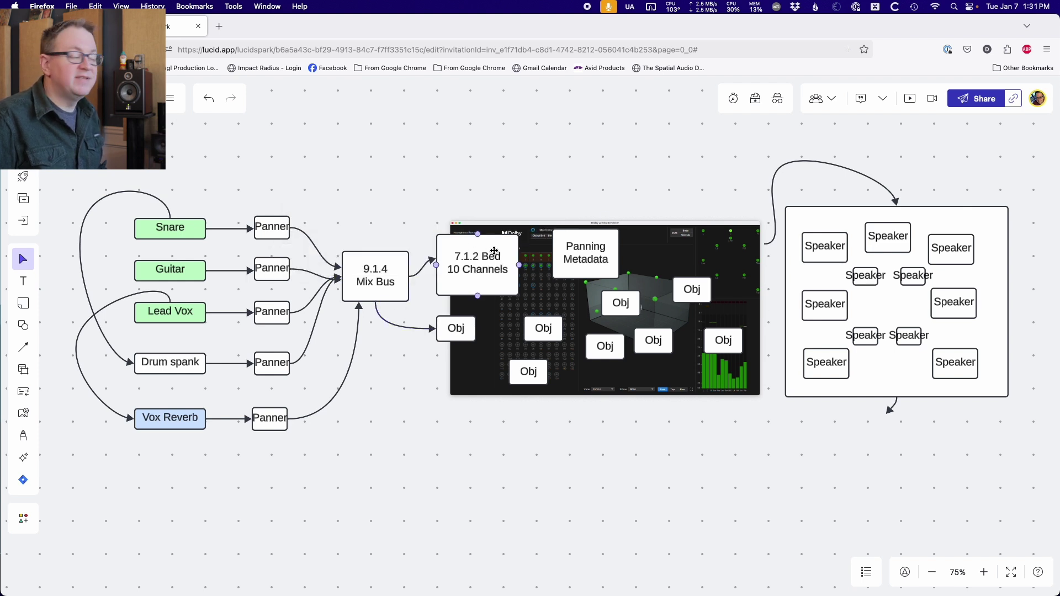
drag(393, 303, 517, 380)
- Connect the Mix Bus to the middle Obj box and arrange four Obj boxes below it
drag(396, 303, 523, 328)
click(391, 302)
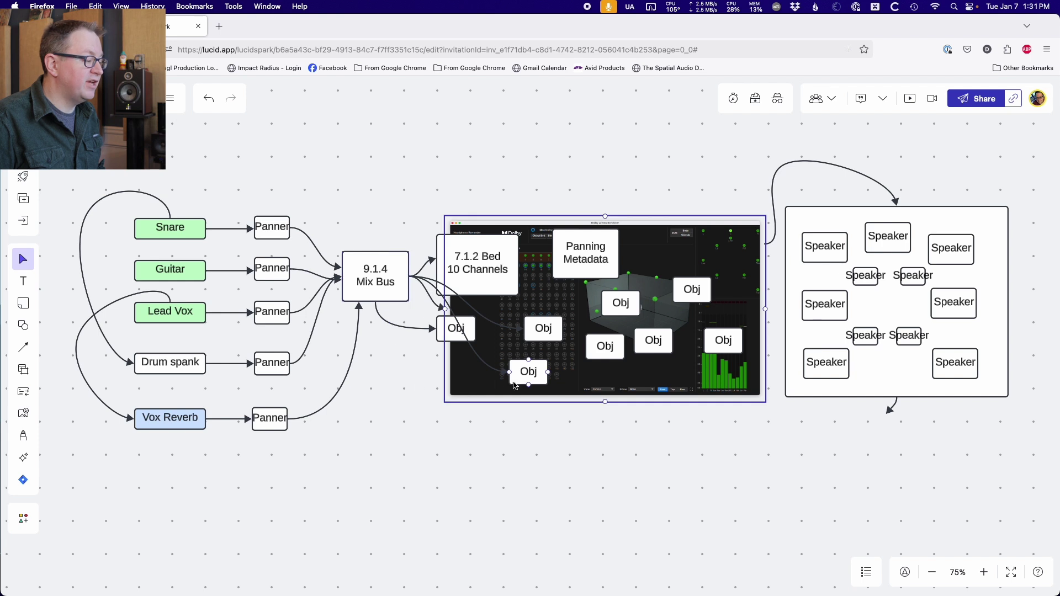
drag(446, 334, 413, 359)
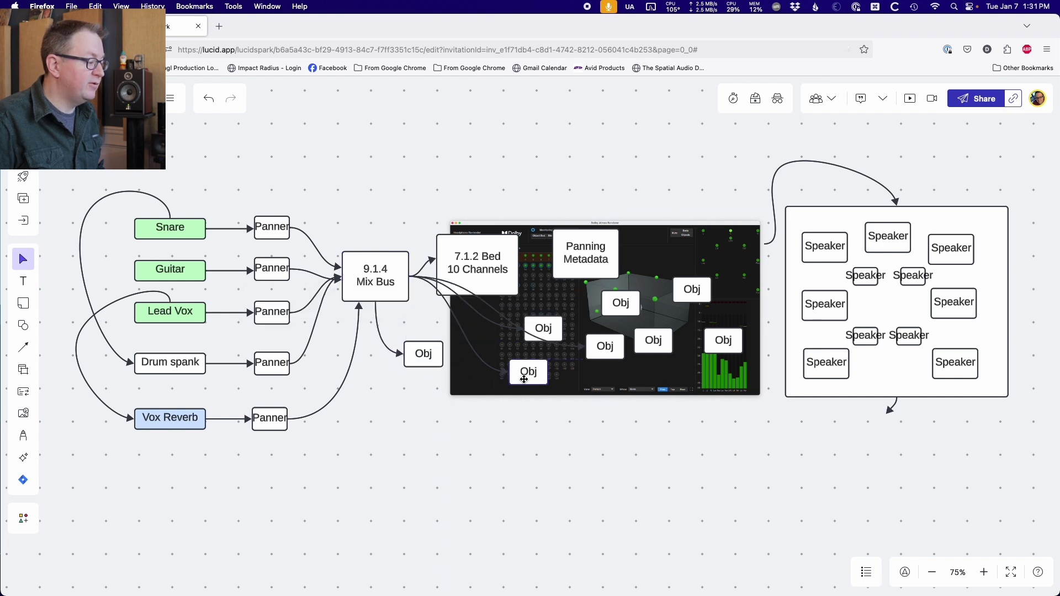
drag(519, 380, 388, 418)
drag(541, 329, 481, 366)
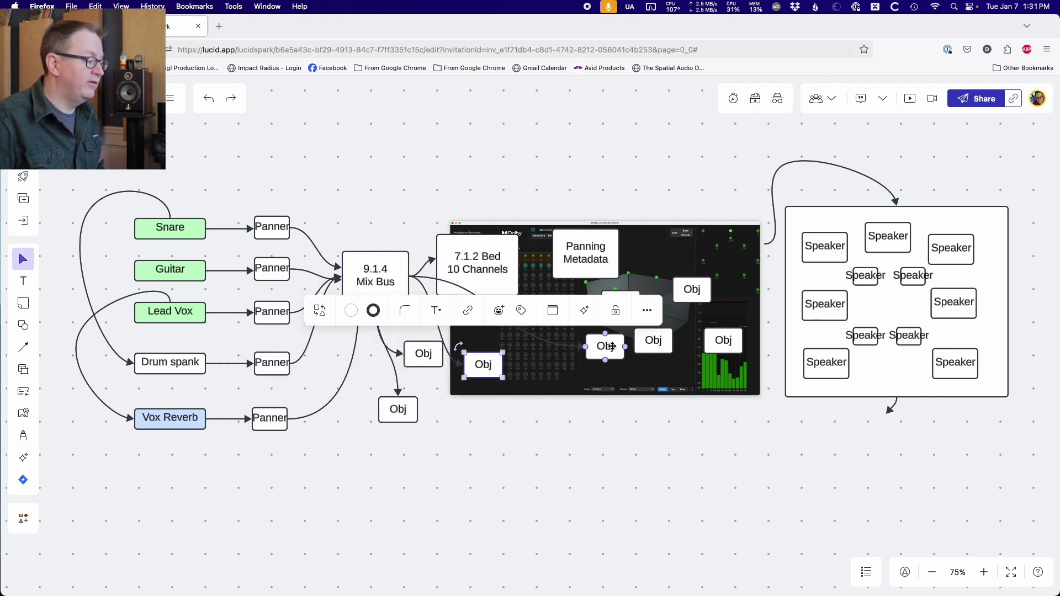
drag(612, 346, 459, 441)
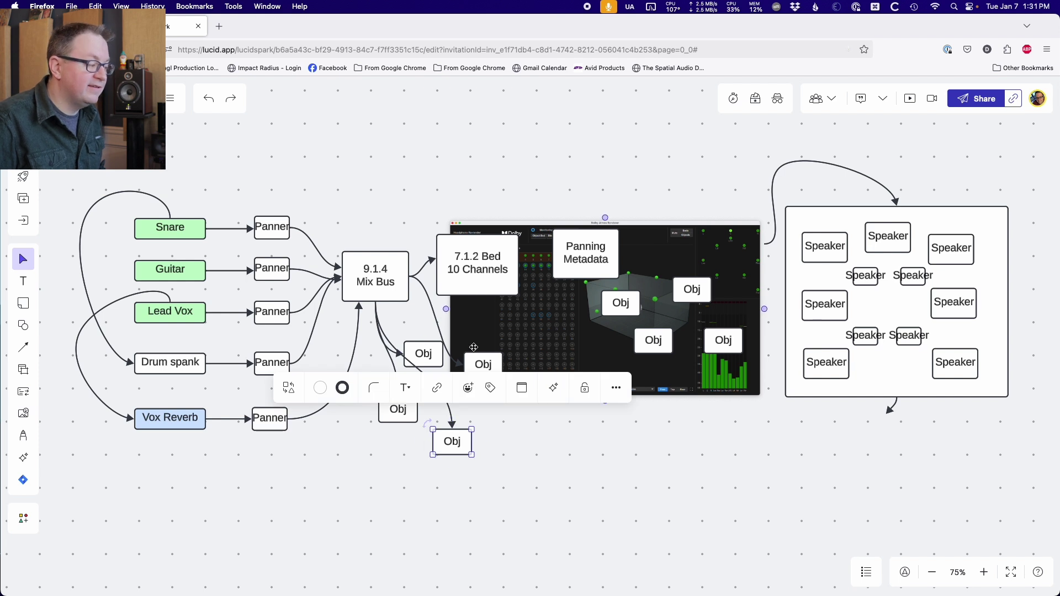
click(575, 483)
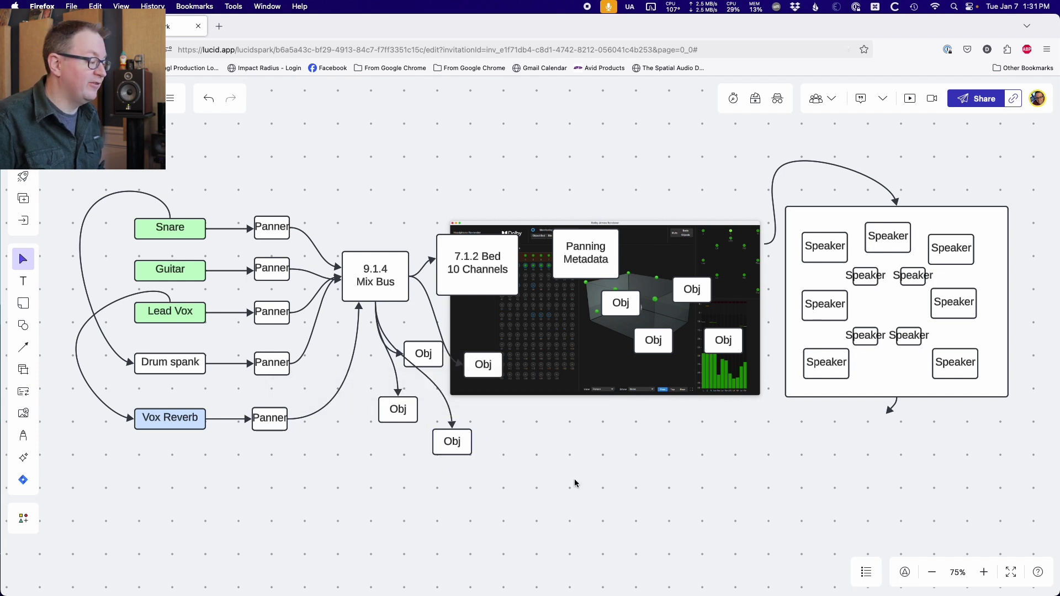
- Nudge the 7.1.2 Bed down and connect the Mix Bus to Panning Metadata
drag(512, 278, 515, 289)
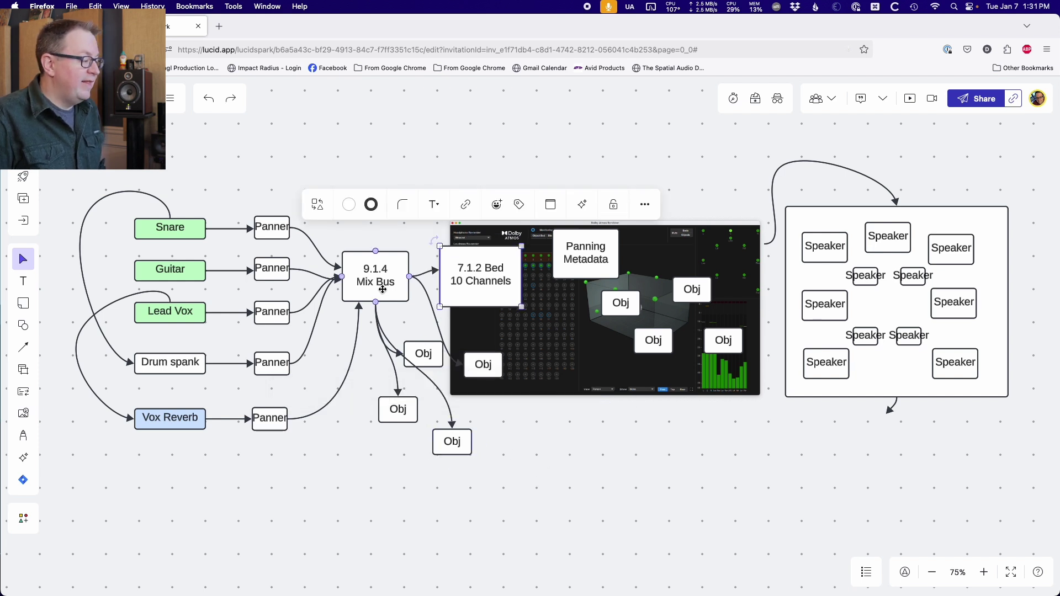
click(376, 251)
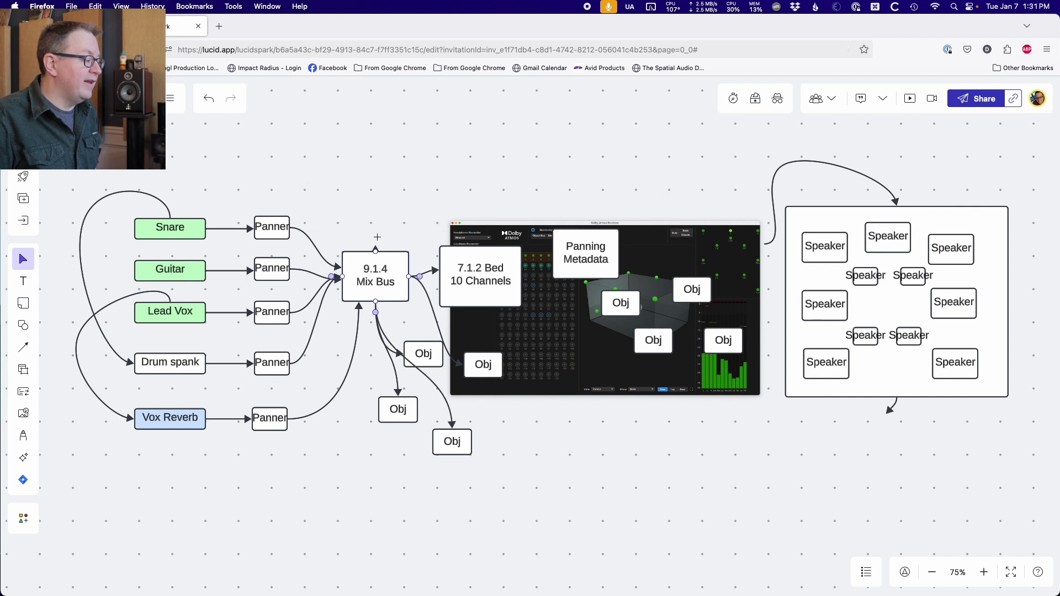
drag(376, 250, 592, 237)
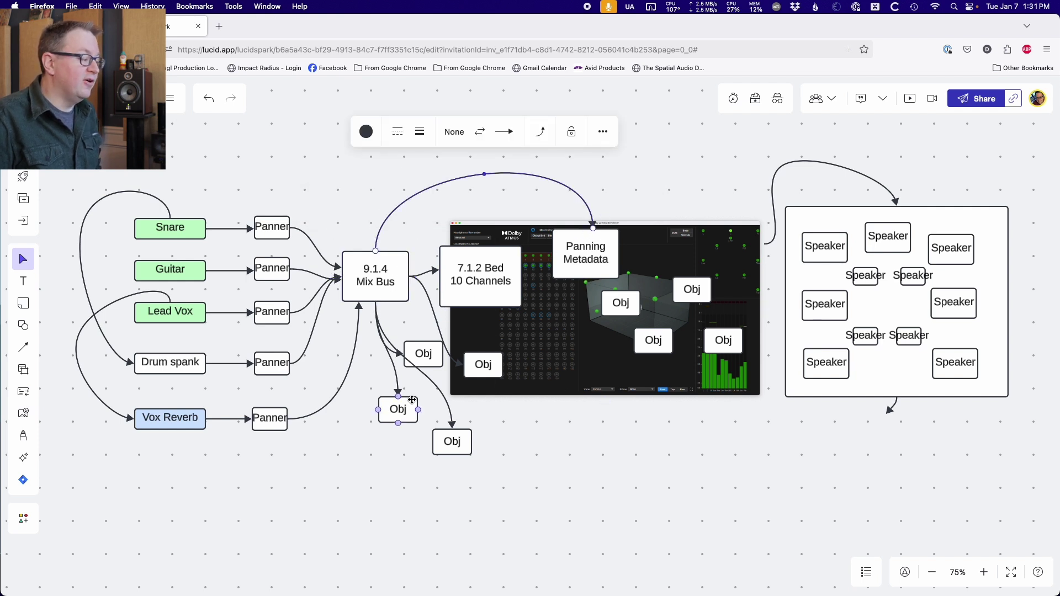
click(427, 362)
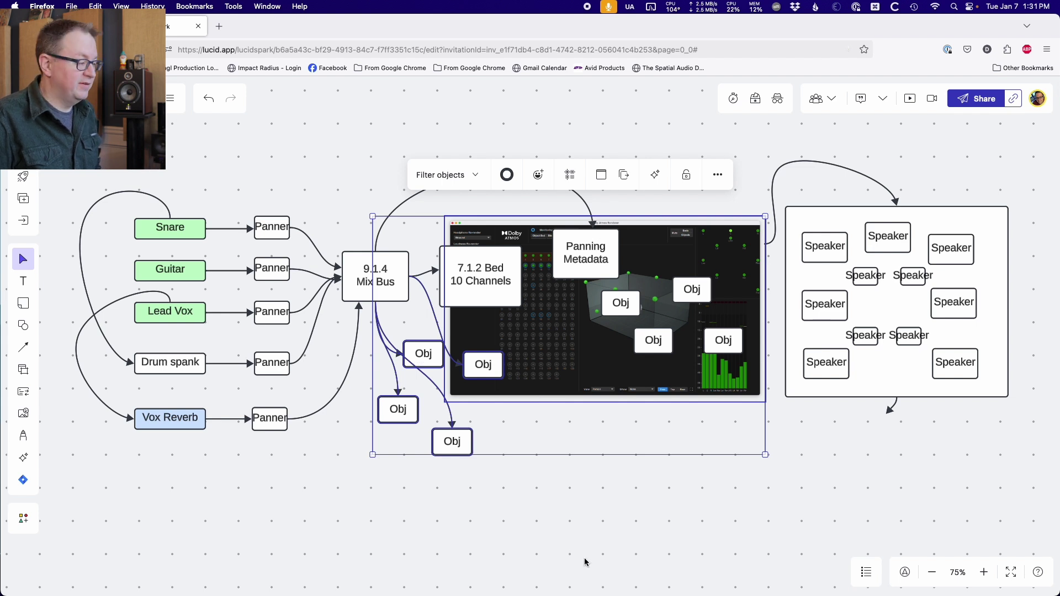
click(584, 512)
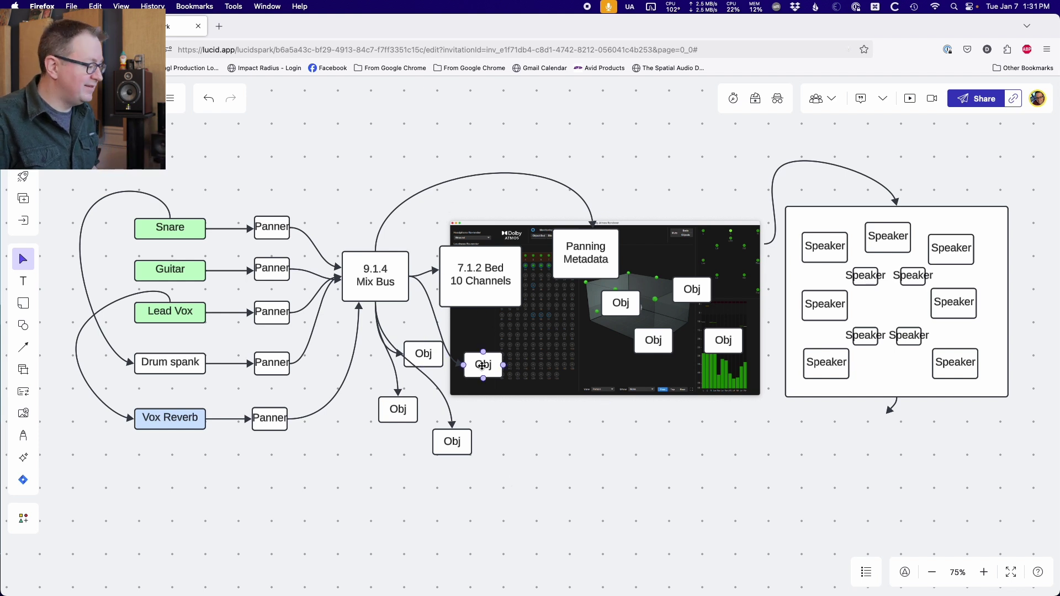
- Move three connected Obj boxes back onto the Dolby renderer image under the 7.1.2 Bed
drag(482, 366, 516, 366)
drag(462, 437, 557, 361)
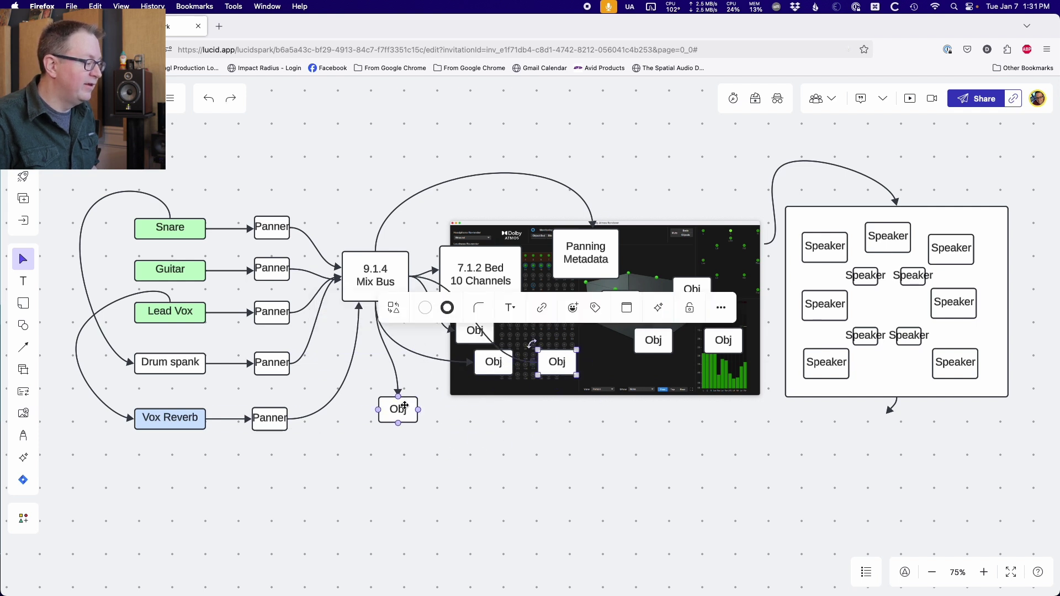
drag(405, 406, 565, 322)
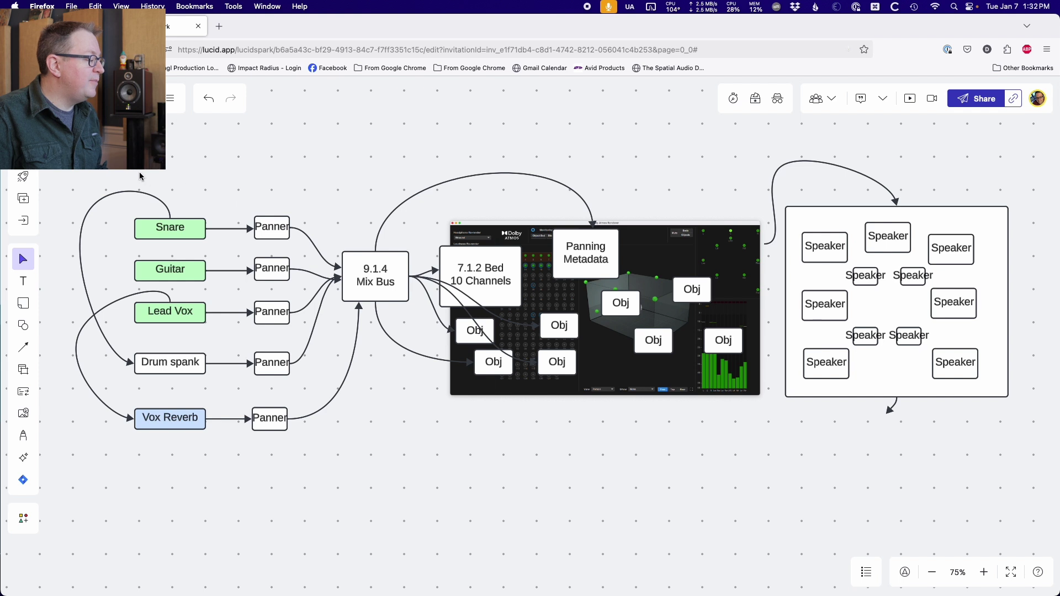
drag(255, 183, 322, 480)
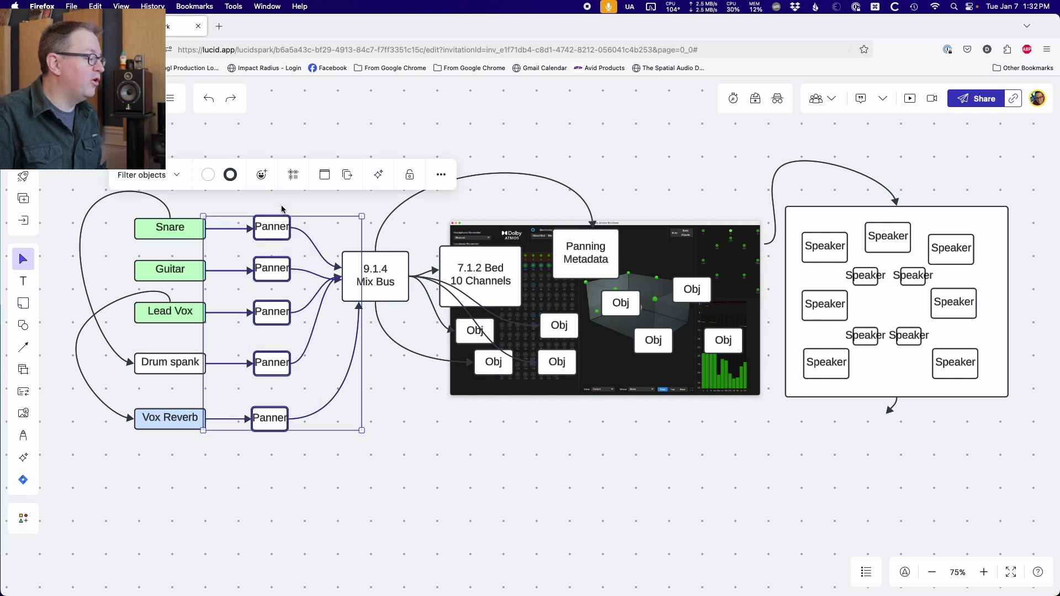
click(329, 469)
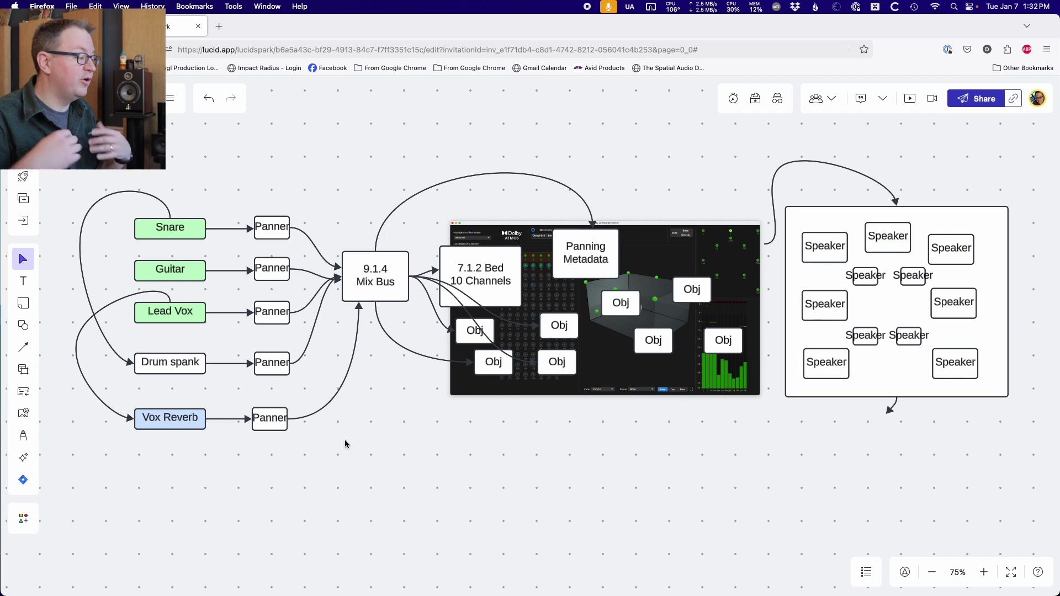